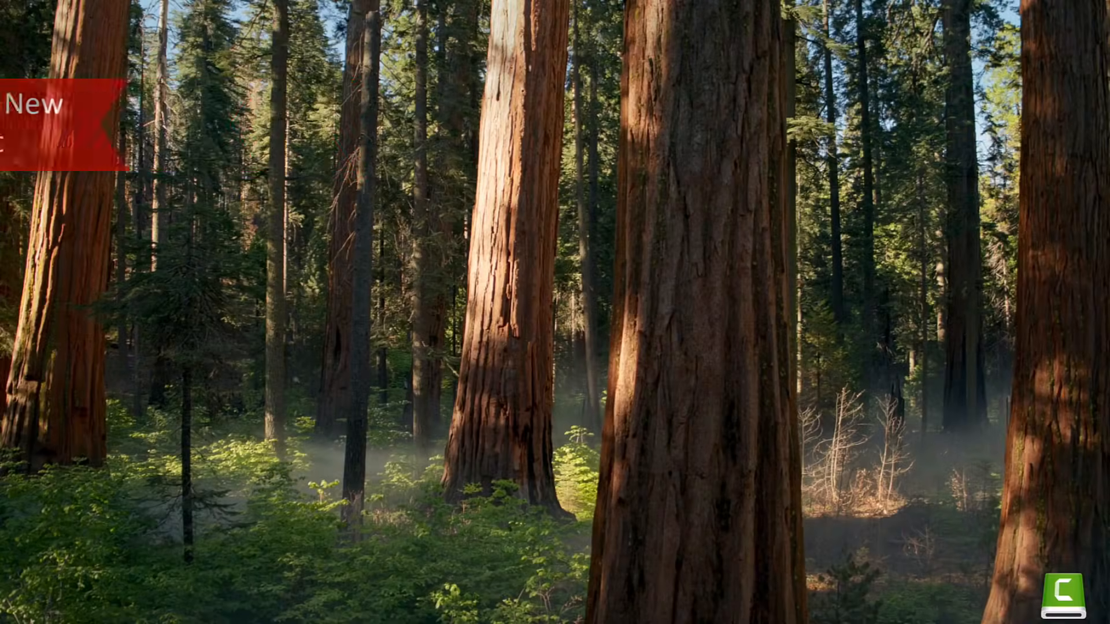
- Open Microsoft Word and create a new blank document
left_click(752, 622)
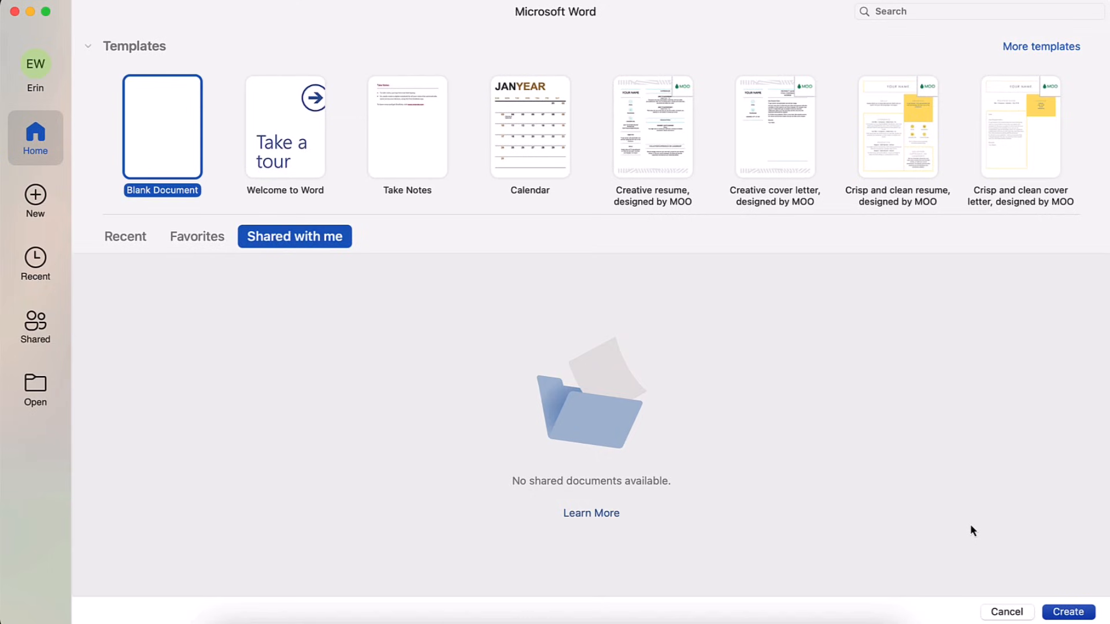
left_click(1047, 608)
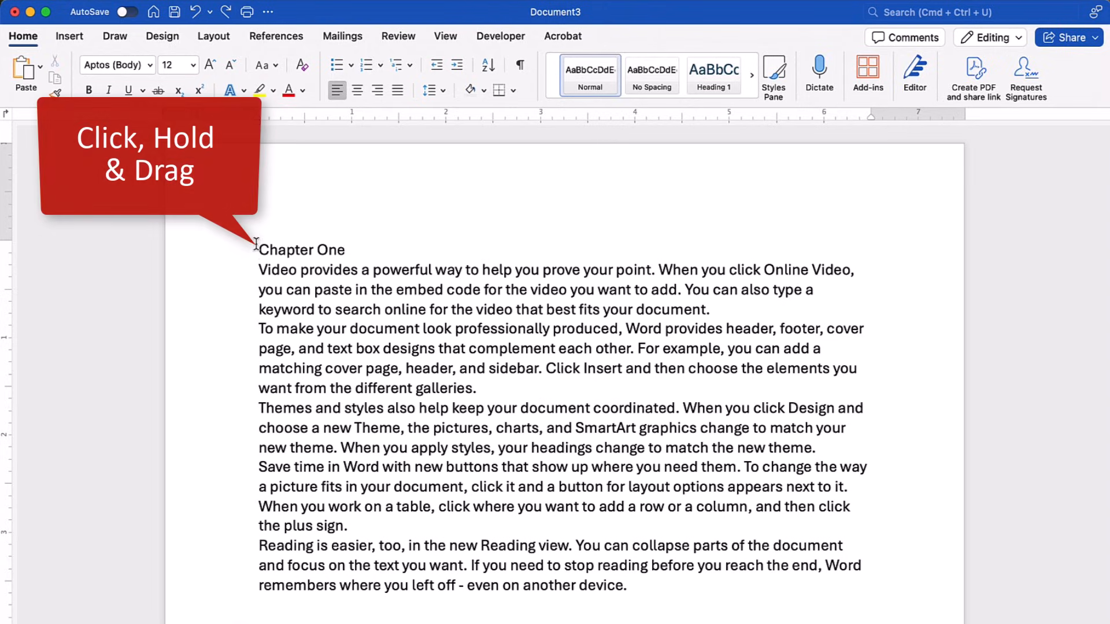
- Select all the document text and apply the American Typewriter font to it
left_click_drag(258, 248, 719, 302)
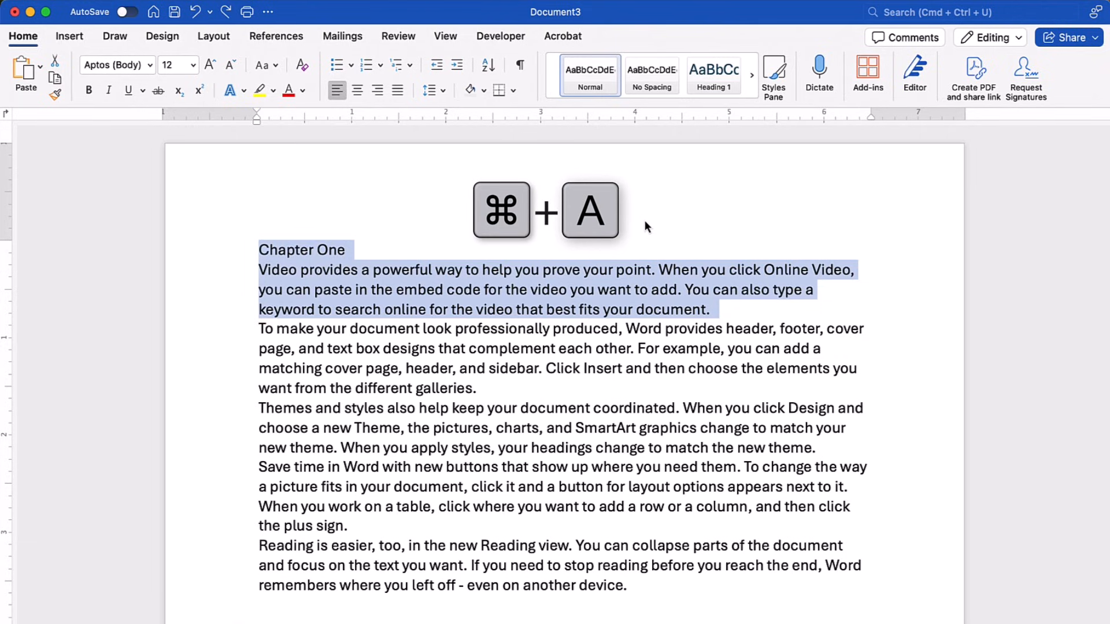
key("super+a")
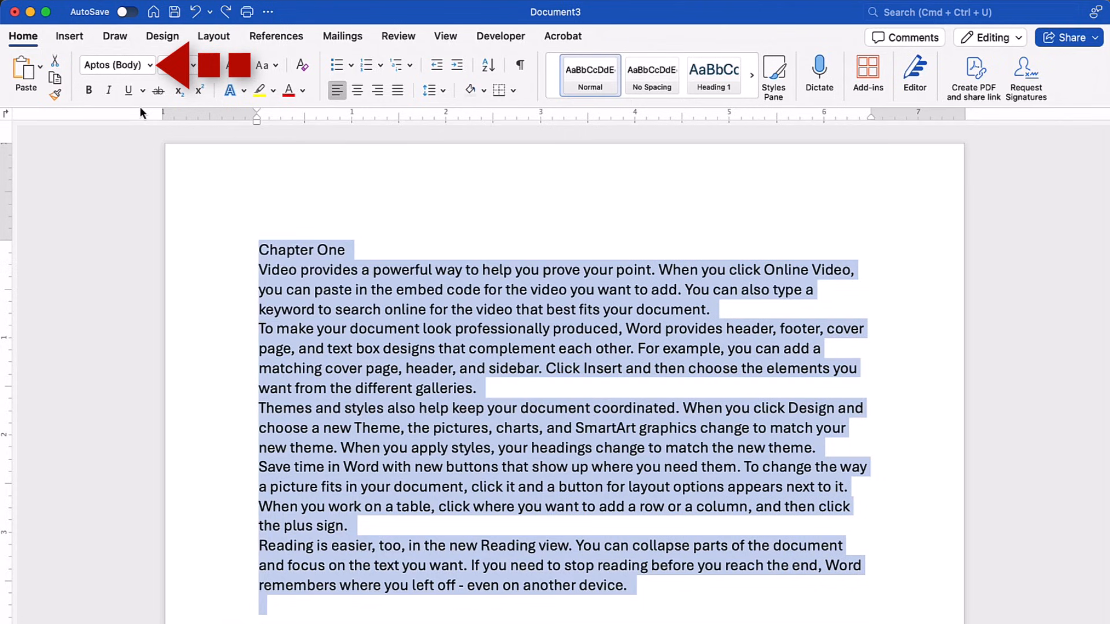
left_click(149, 67)
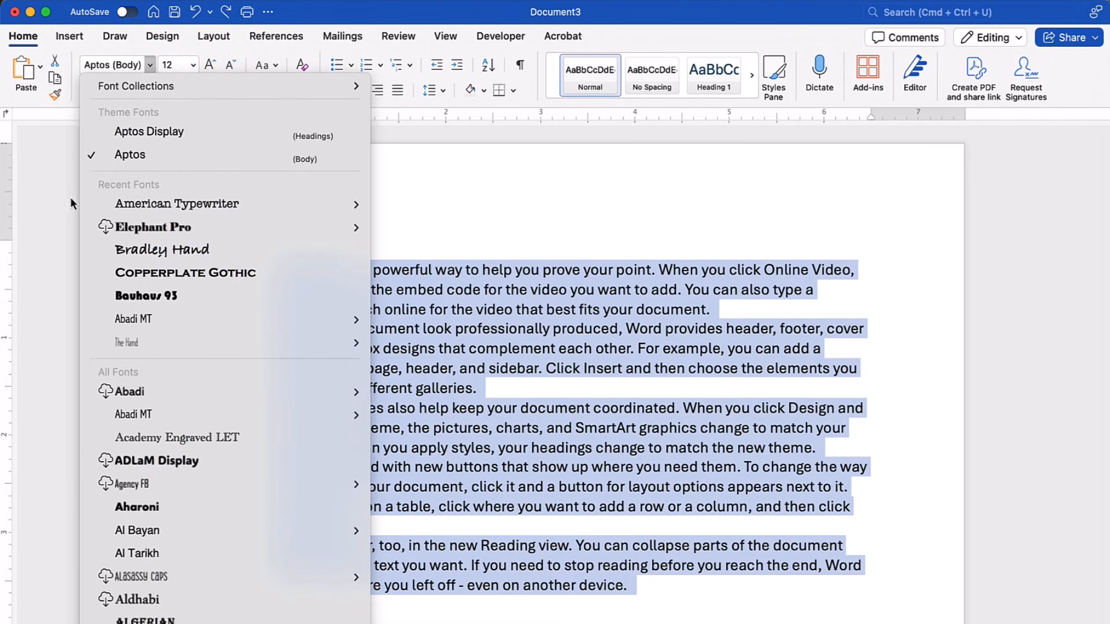
left_click(131, 208)
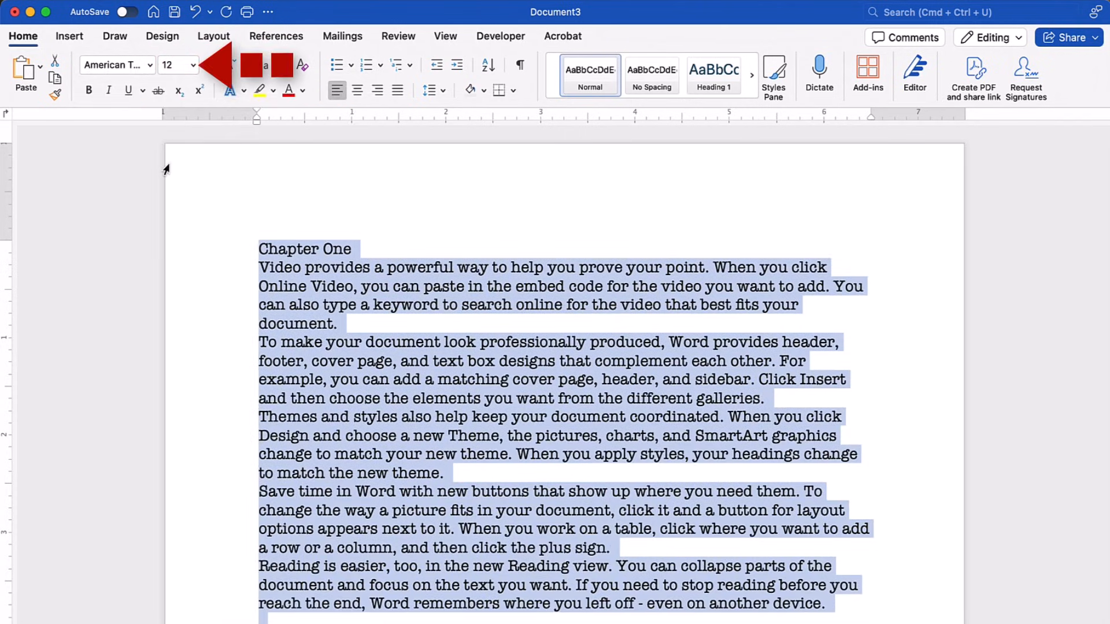
- Set the selected text's size to 11 and its font color to the dark teal theme color
left_click(196, 67)
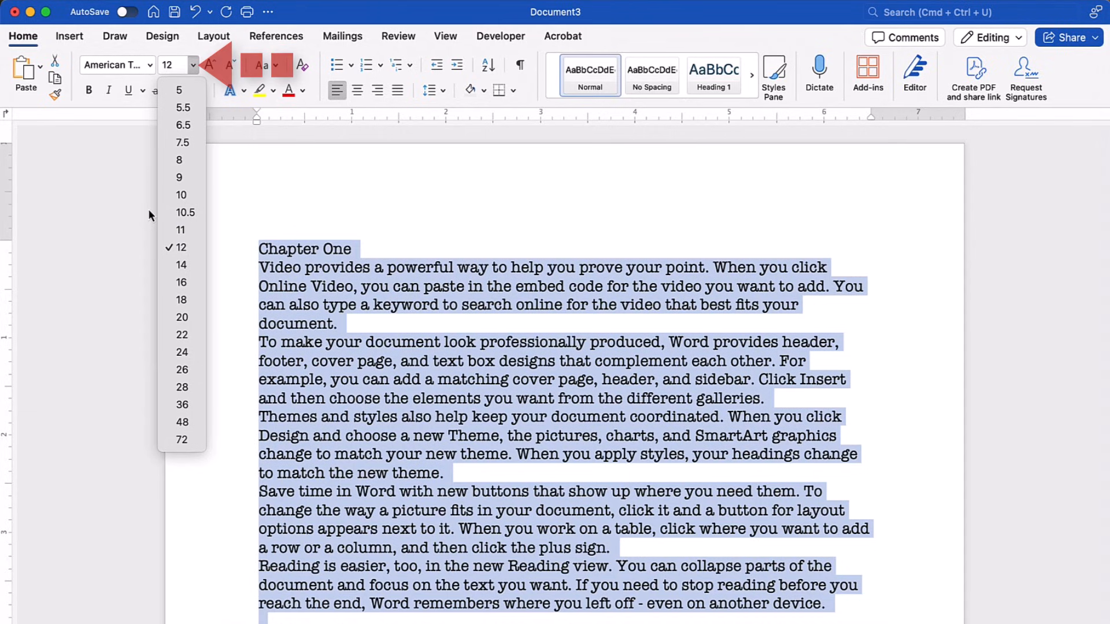
left_click(180, 230)
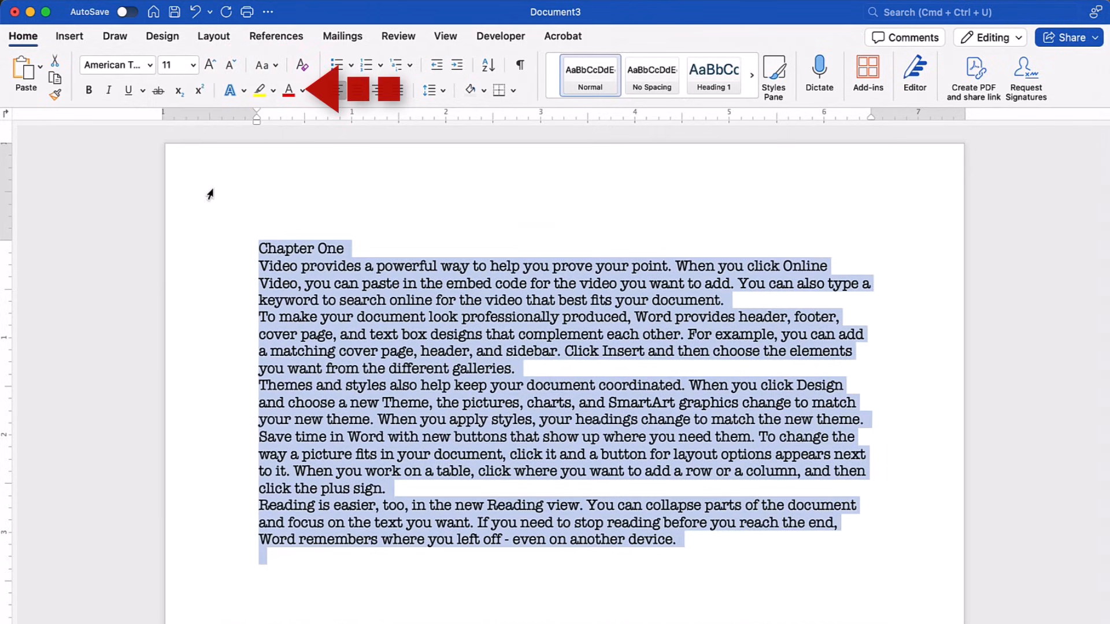
left_click(304, 91)
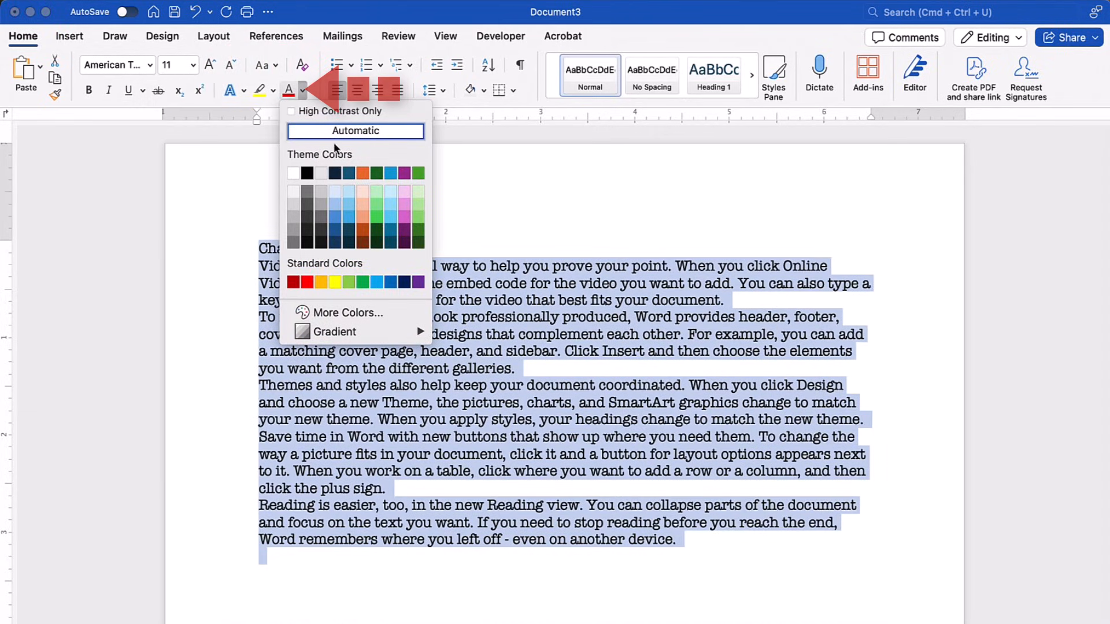
left_click(348, 172)
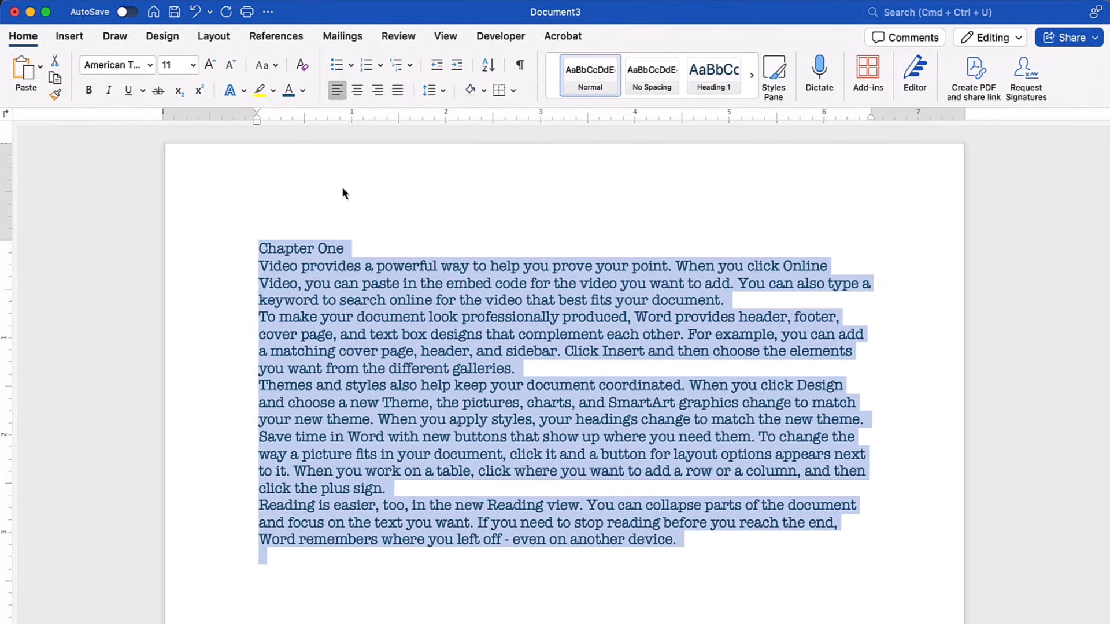
left_click(342, 188)
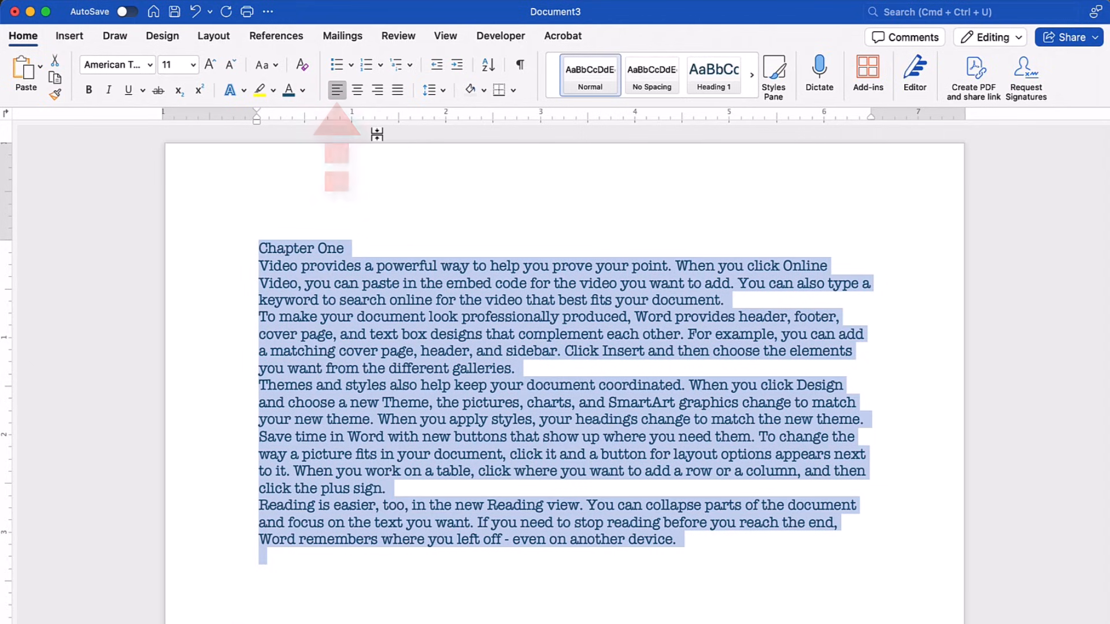
- Try centered, right and justified alignment on the whole text, and return it to left alignment
left_click(357, 91)
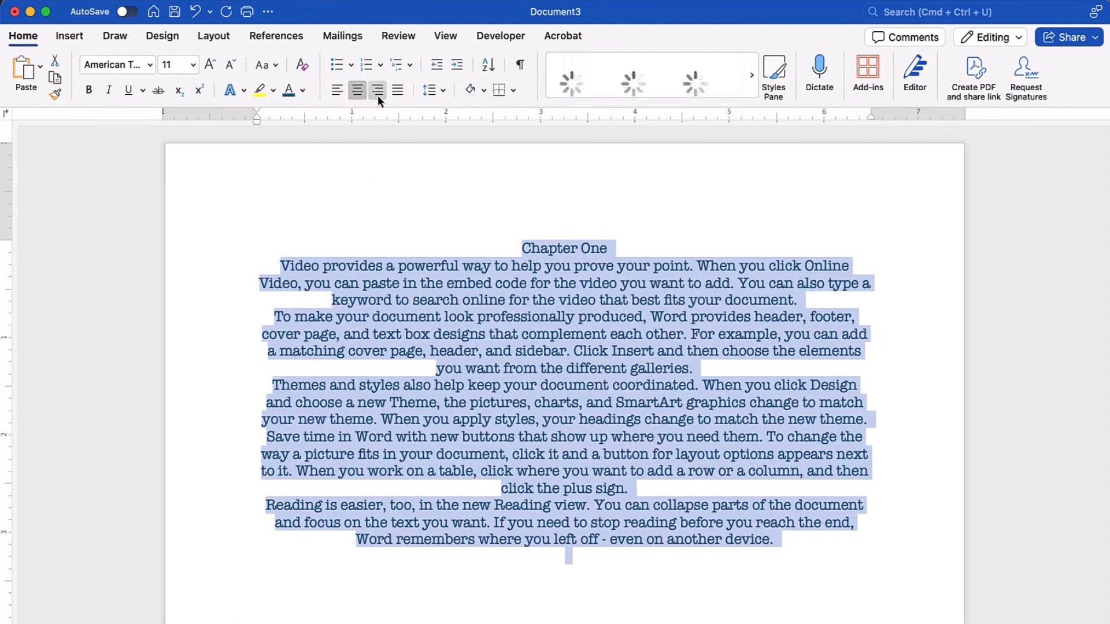
left_click(377, 94)
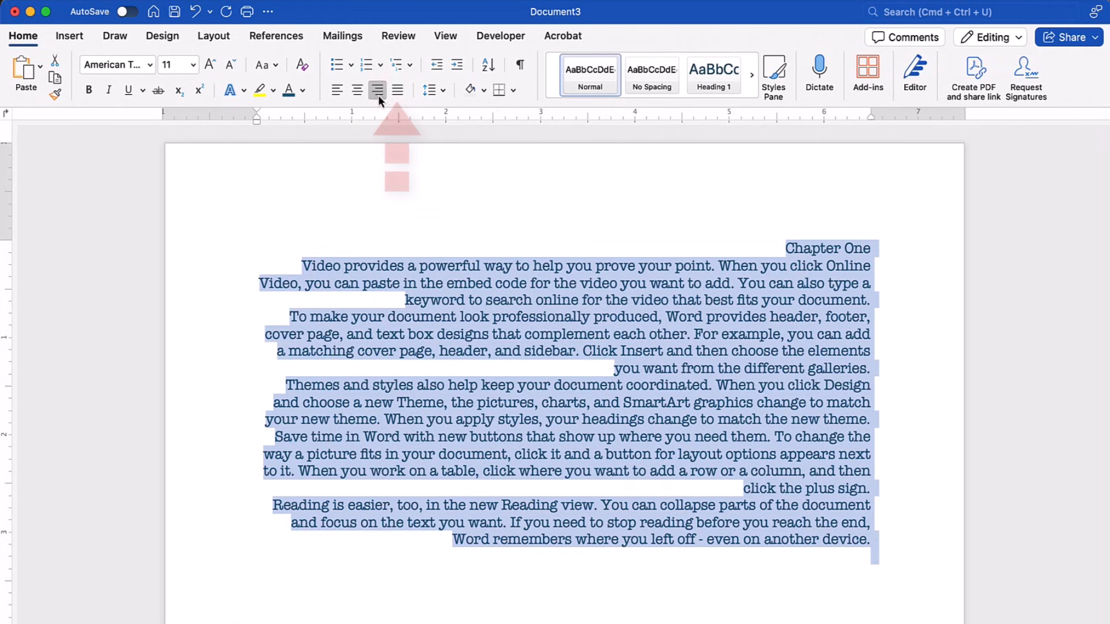
left_click(397, 93)
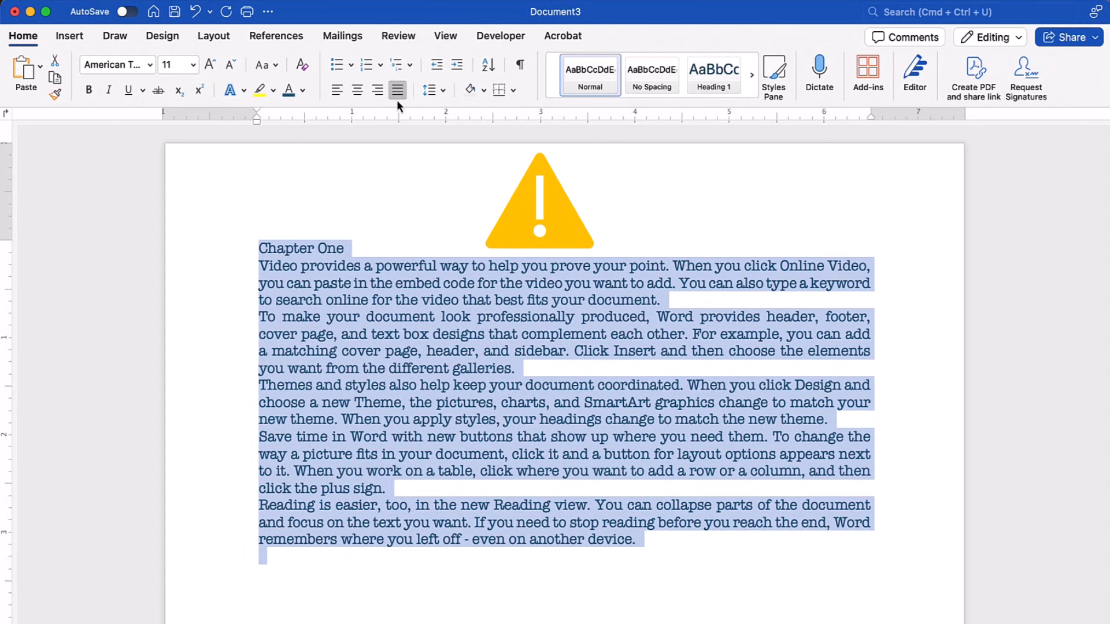
left_click(337, 98)
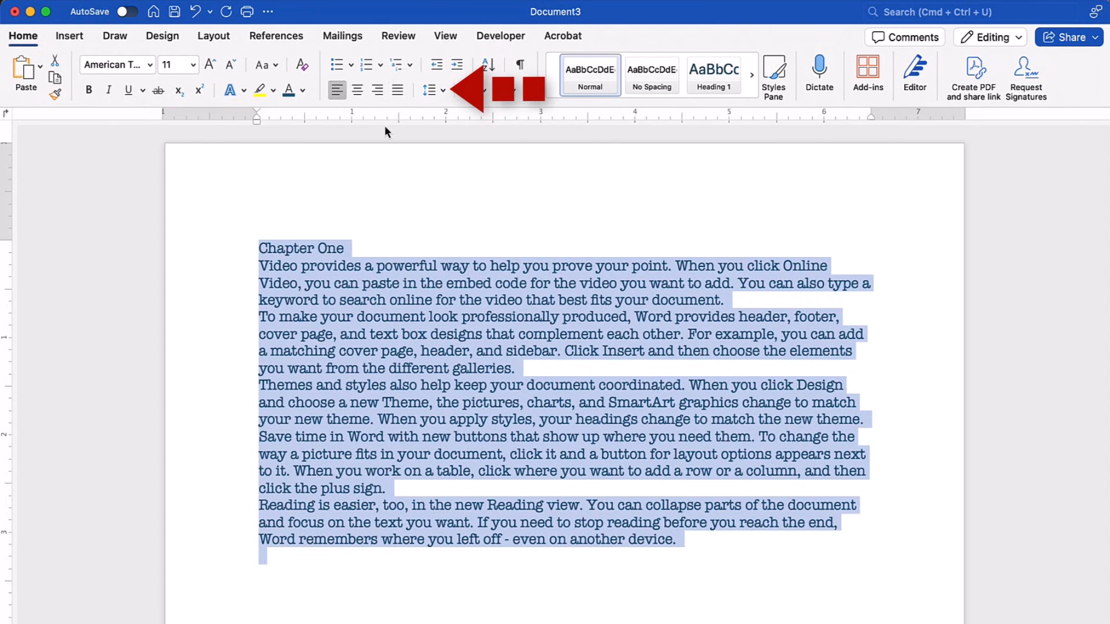
- Add space after every paragraph in the selected text
left_click(442, 91)
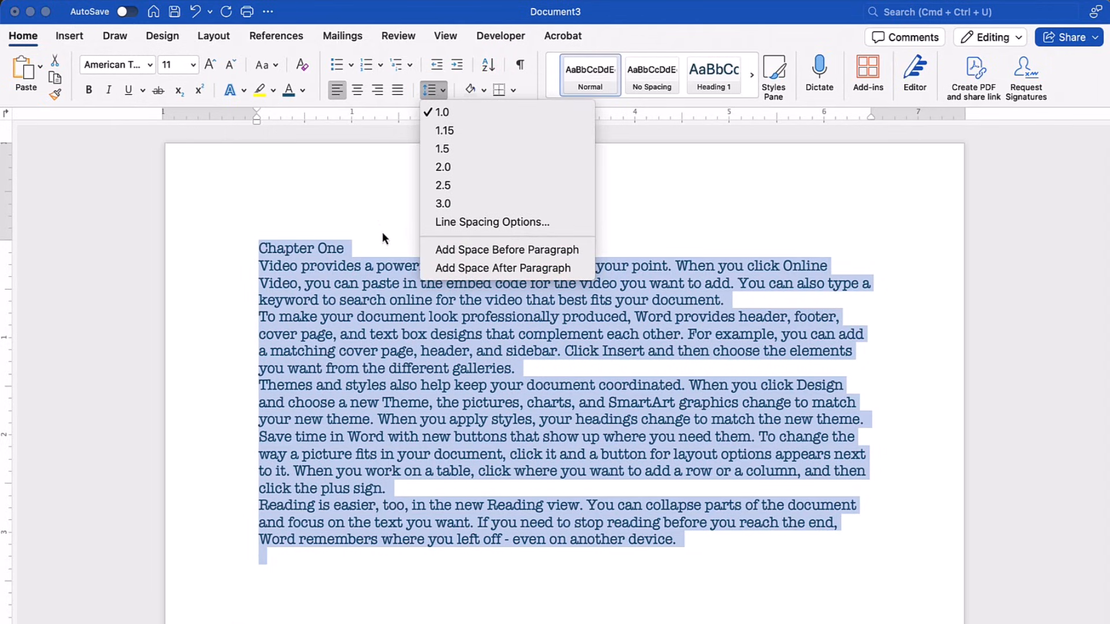
left_click(439, 268)
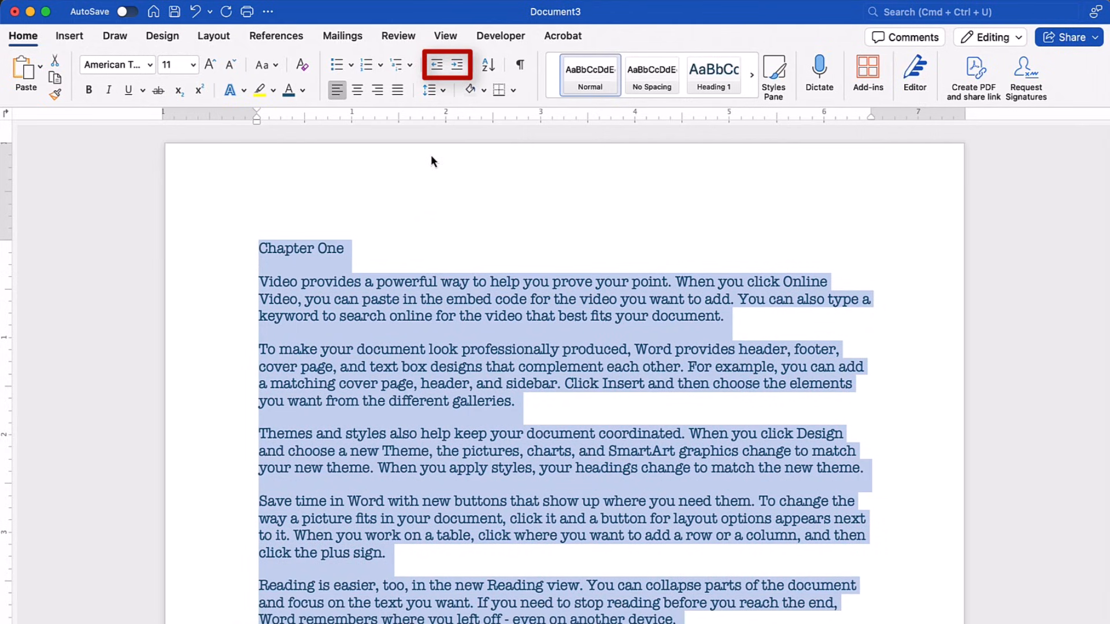
- Try increasing and decreasing the indent of the whole text, and a tab indent on the first body paragraph
left_click(460, 71)
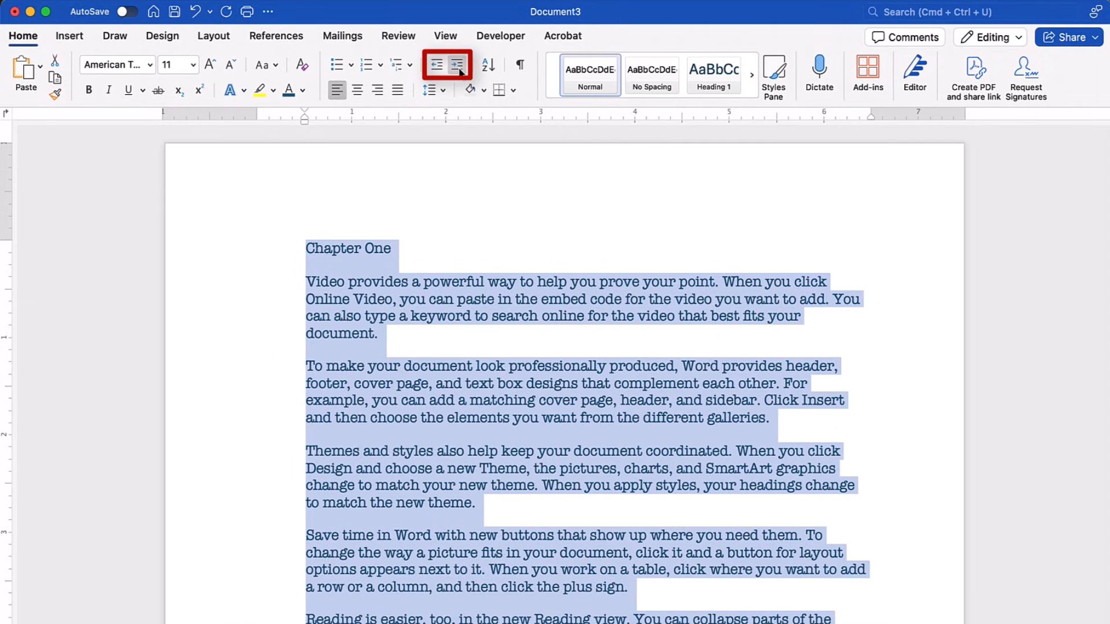
left_click(442, 67)
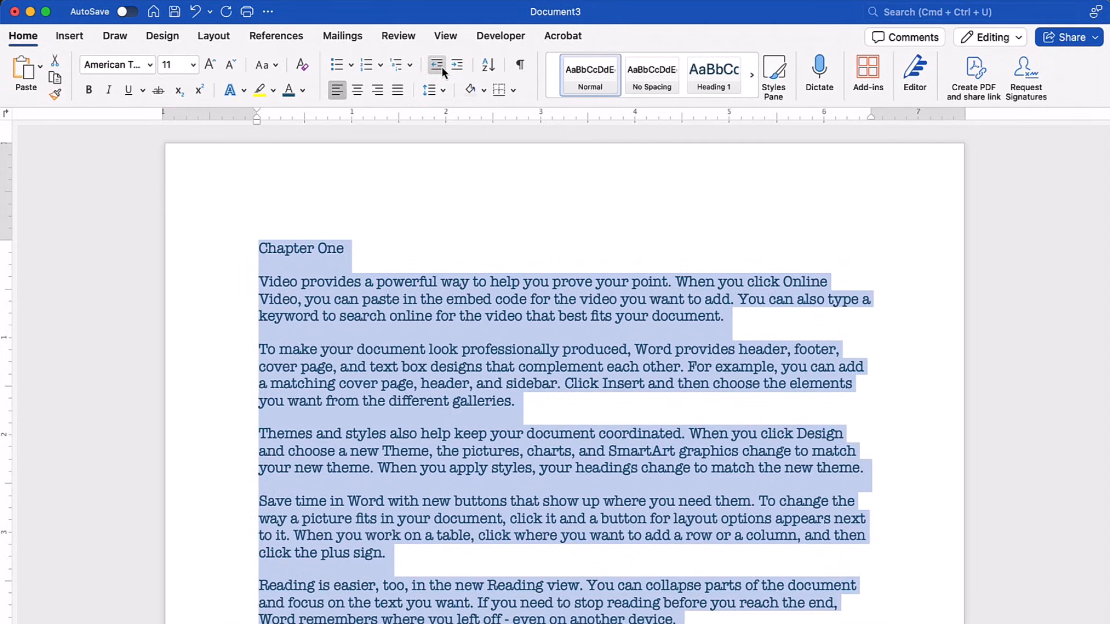
left_click(257, 281)
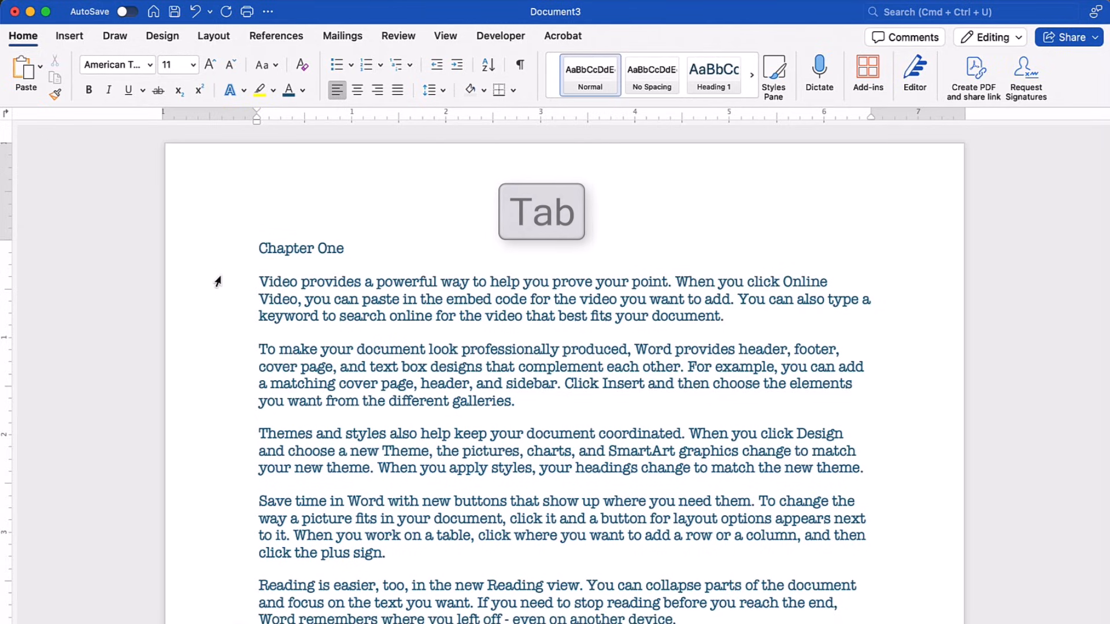
key("Tab")
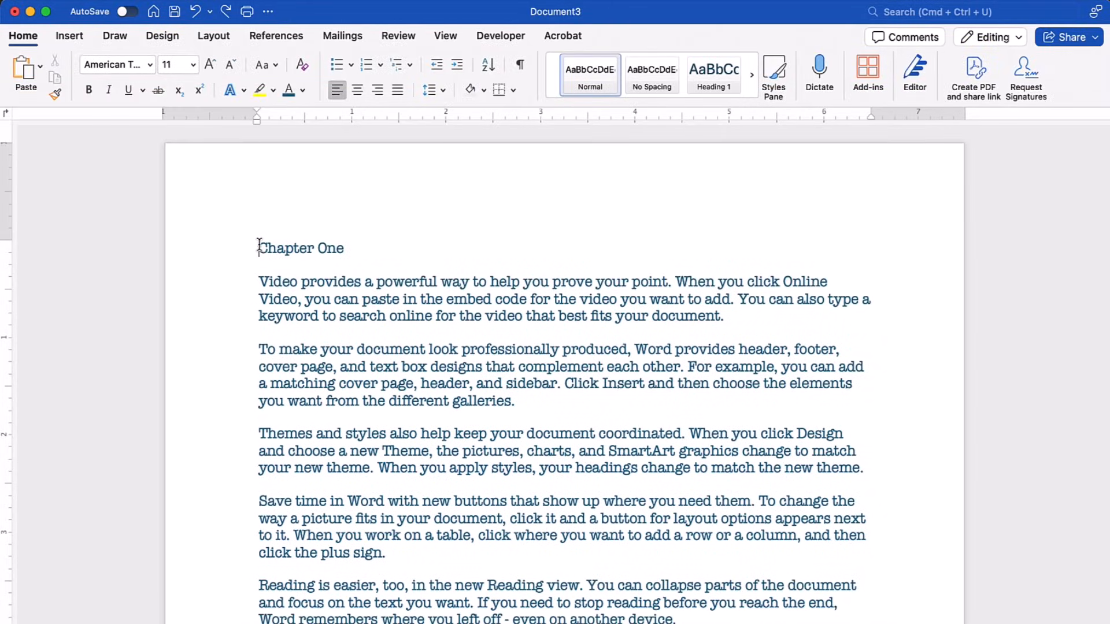
- Apply the Heading 2 style to the "Chapter One" line
left_click_drag(259, 244, 350, 253)
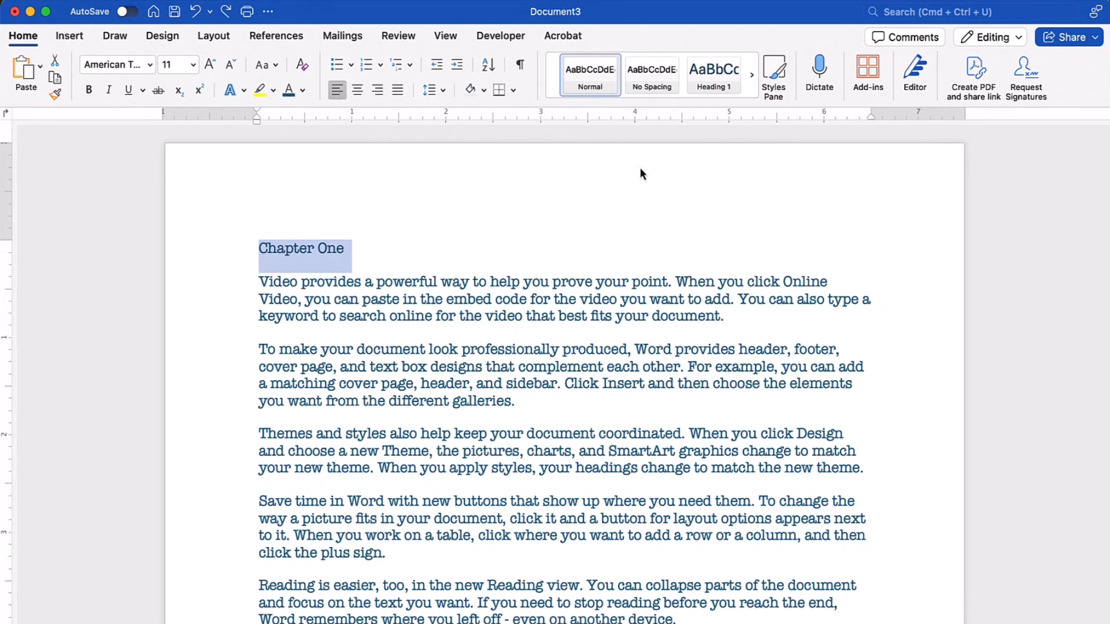
left_click(662, 101)
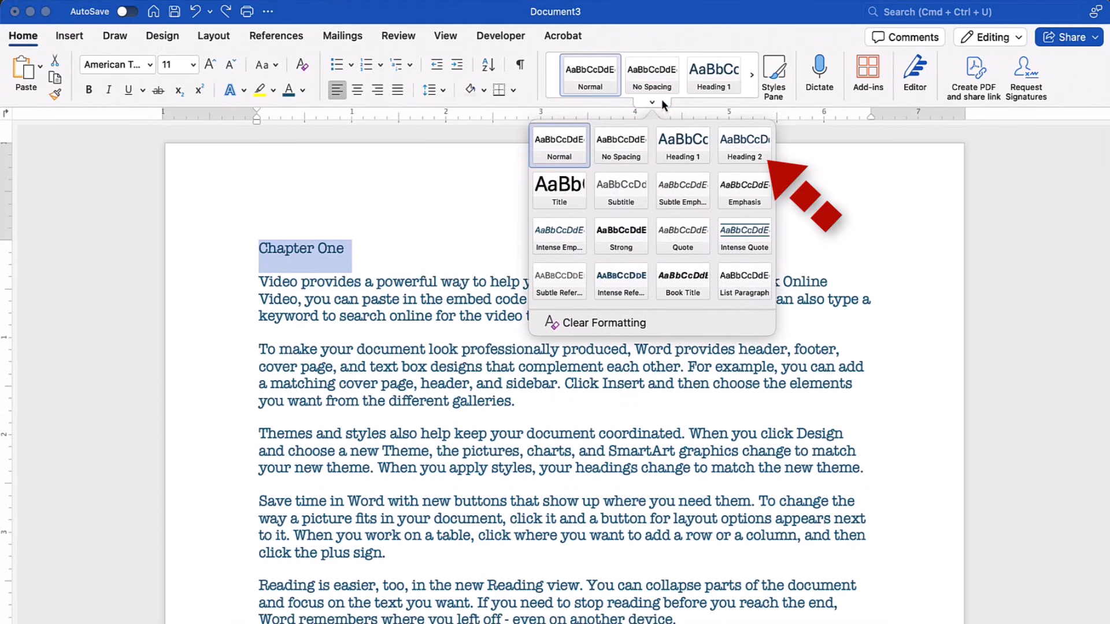
left_click(726, 137)
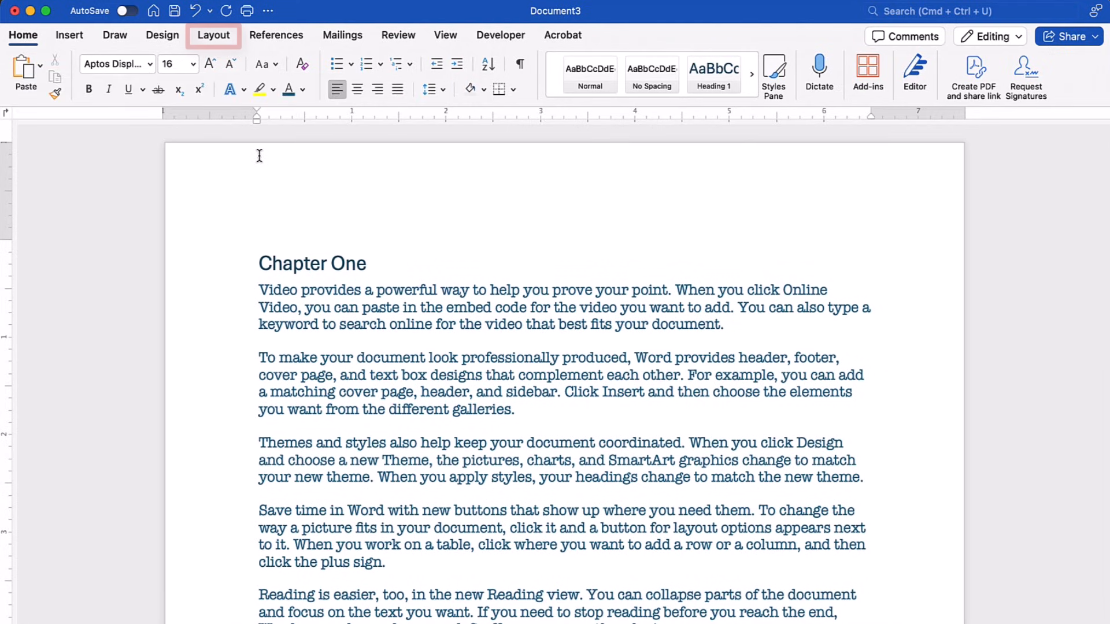
- Set the page margins to the Moderate preset, with 0.75" left and right margins
left_click(219, 37)
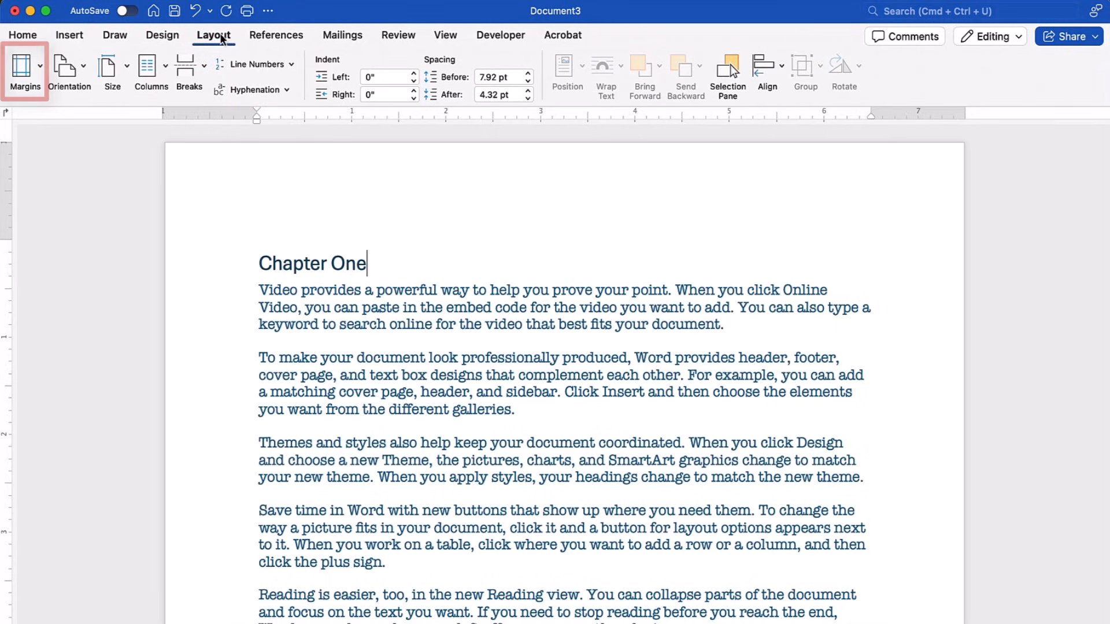
left_click(22, 68)
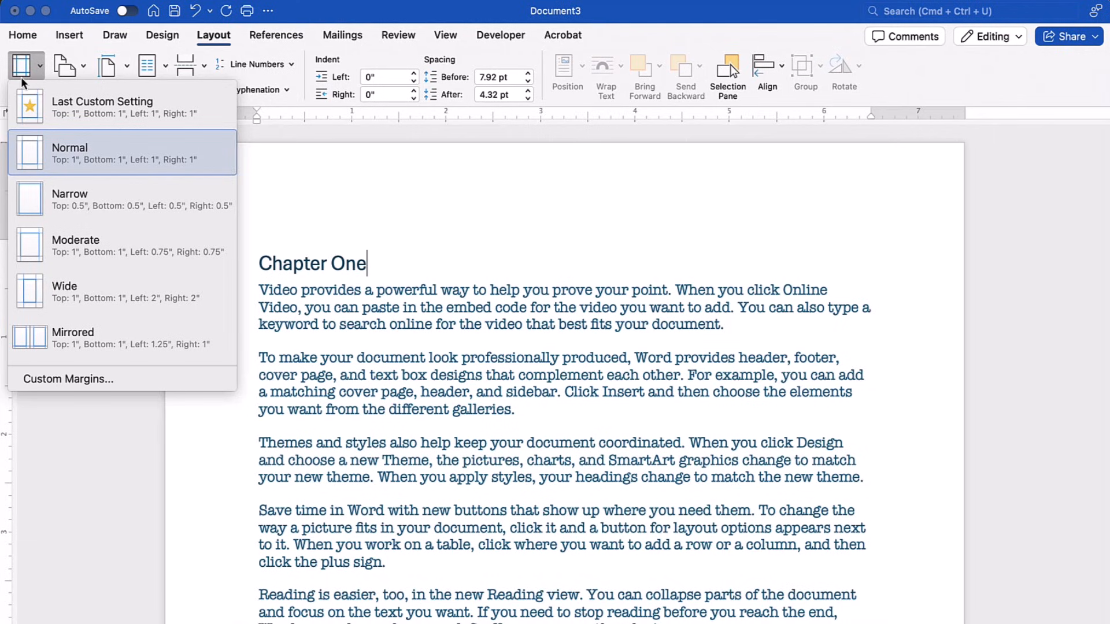
left_click(42, 265)
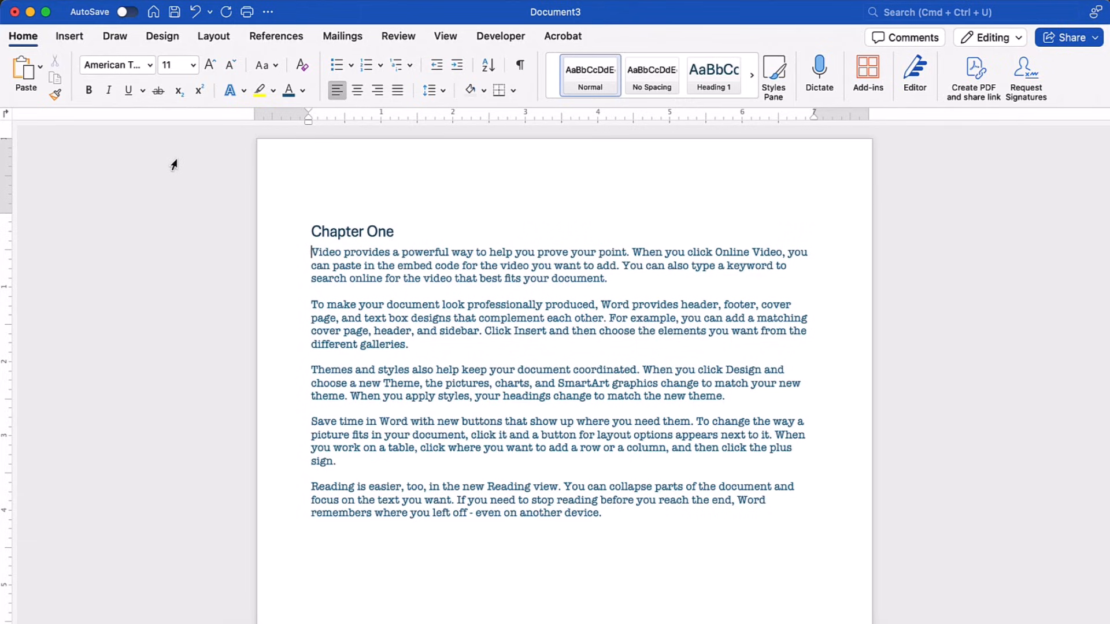
- Insert the JPEG picture of the dog from the Desktop folder before the first body paragraph
left_click(67, 39)
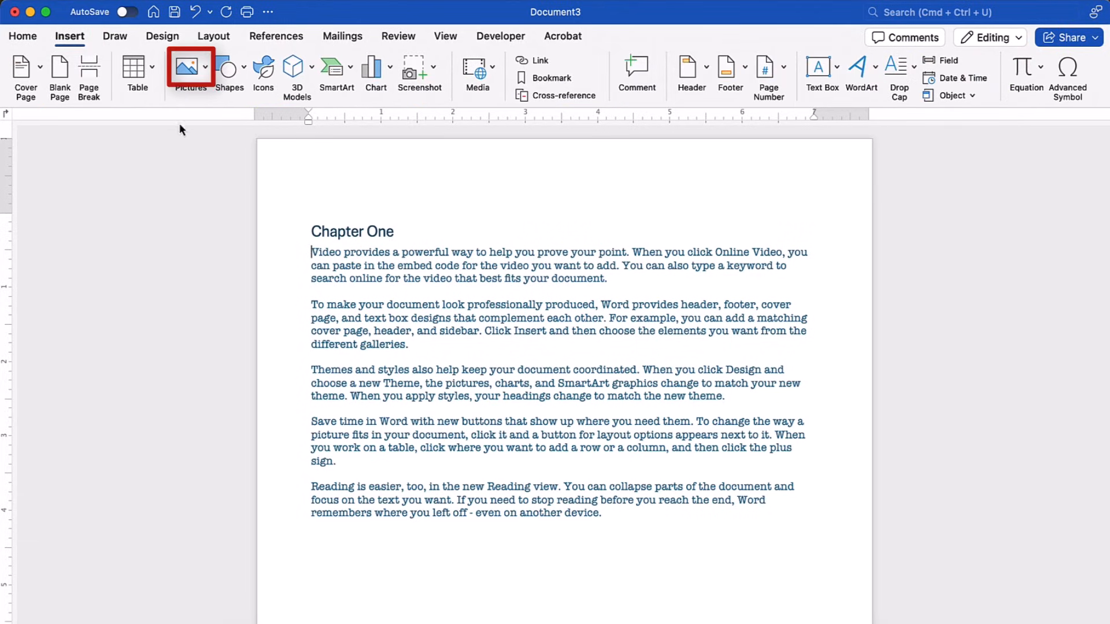
left_click(185, 68)
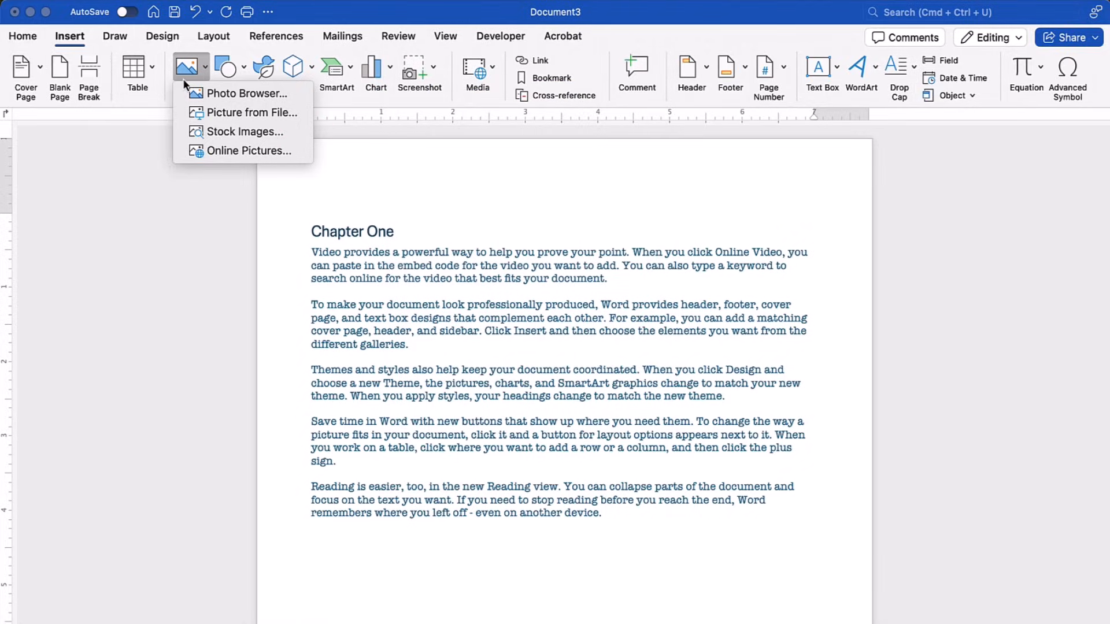
left_click(189, 116)
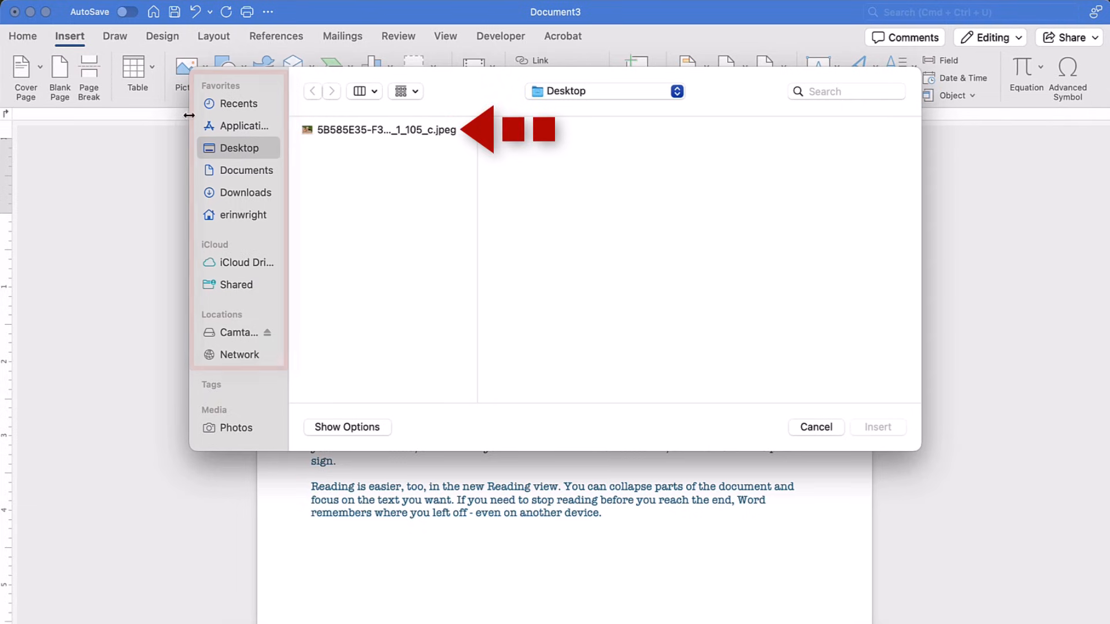
left_click(321, 130)
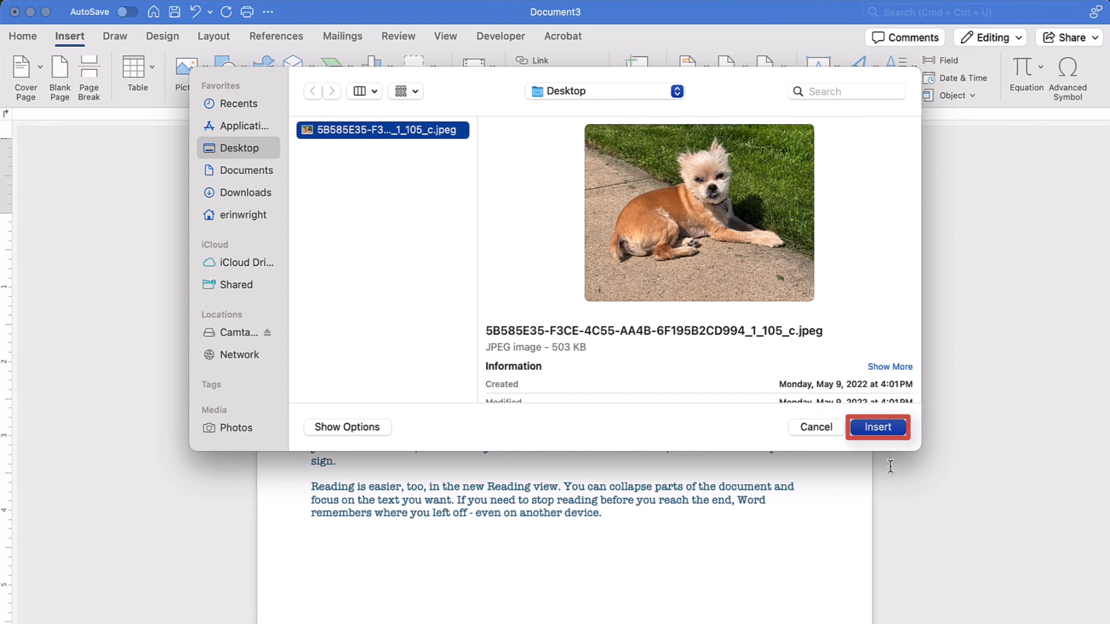
left_click(880, 427)
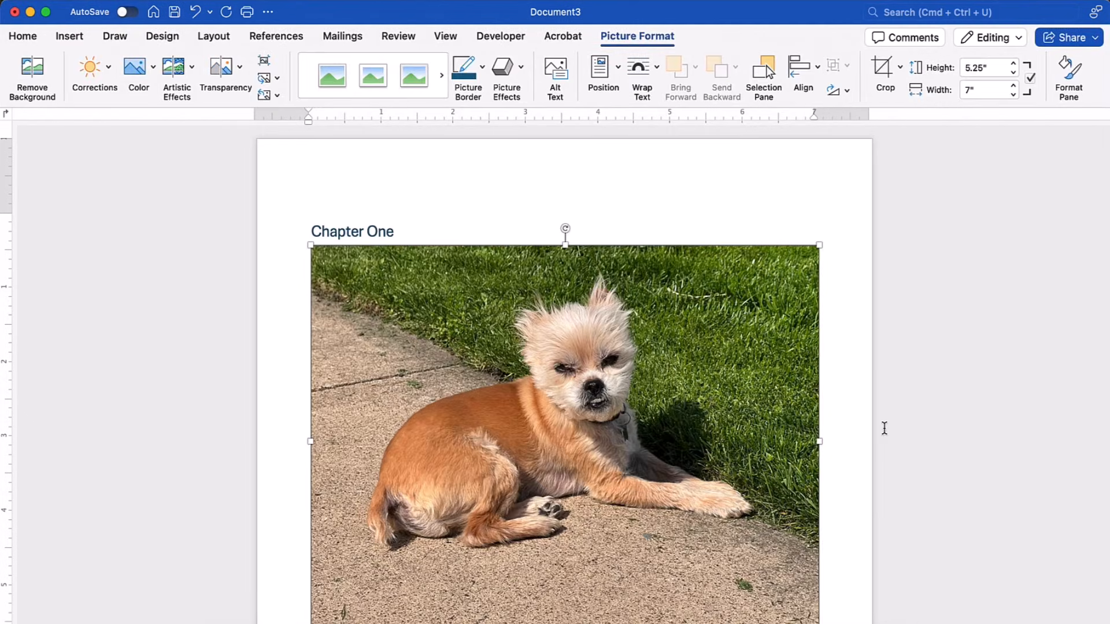
- Shrink the dog picture proportionally to about 1.9" high and 2.5" wide
scroll(884, 428, "down", 3)
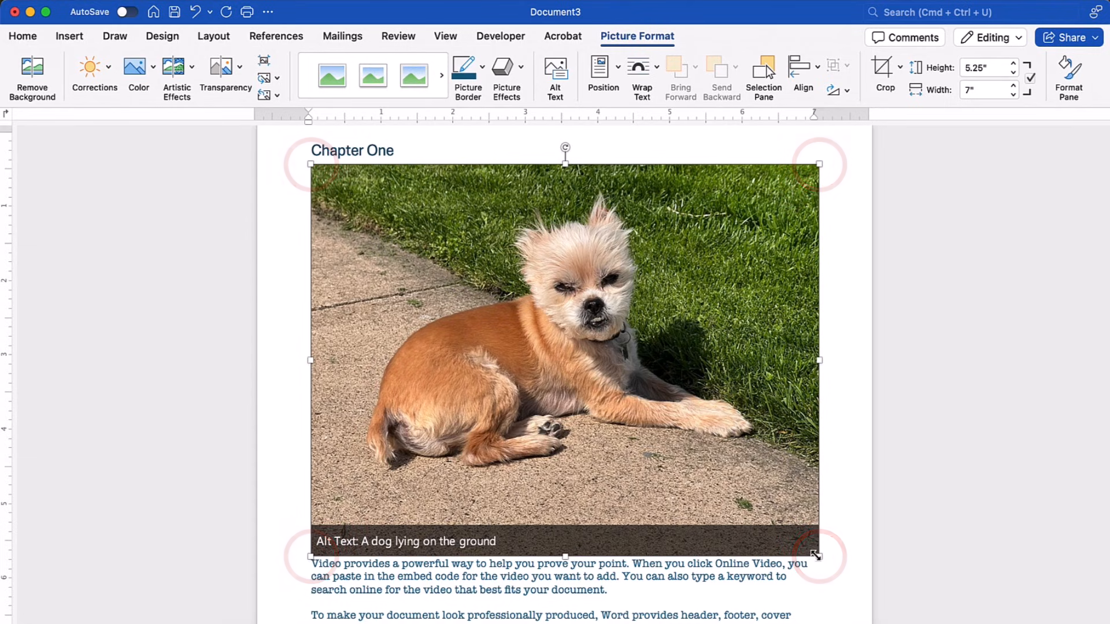
left_click_drag(815, 556, 492, 233)
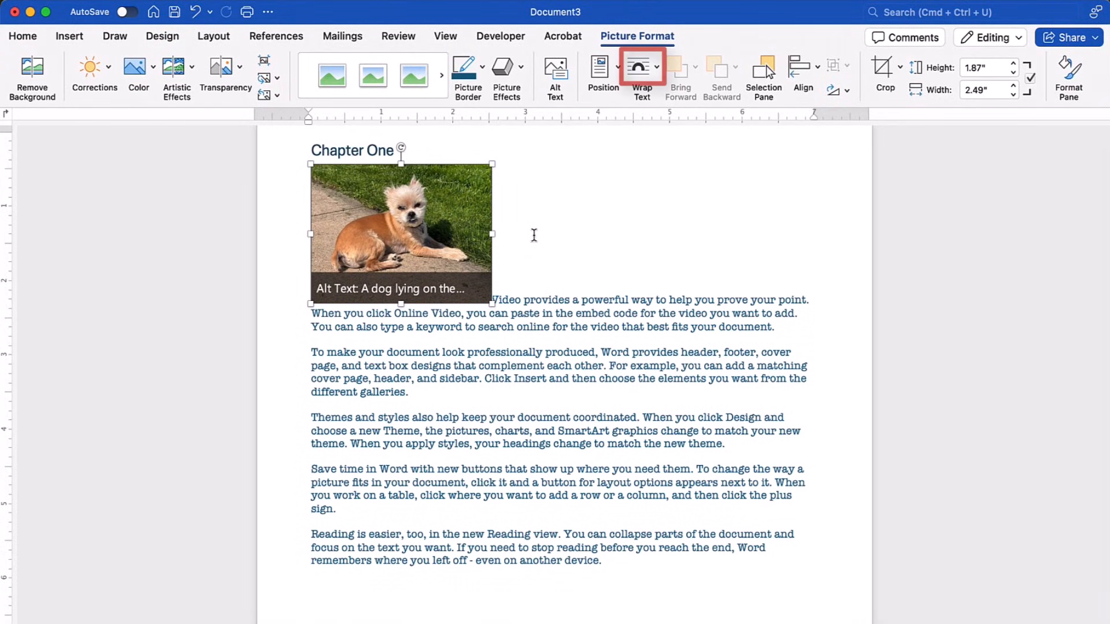
- Apply Square text wrapping to the dog picture and move it to the right side of the first two body paragraphs
left_click(650, 69)
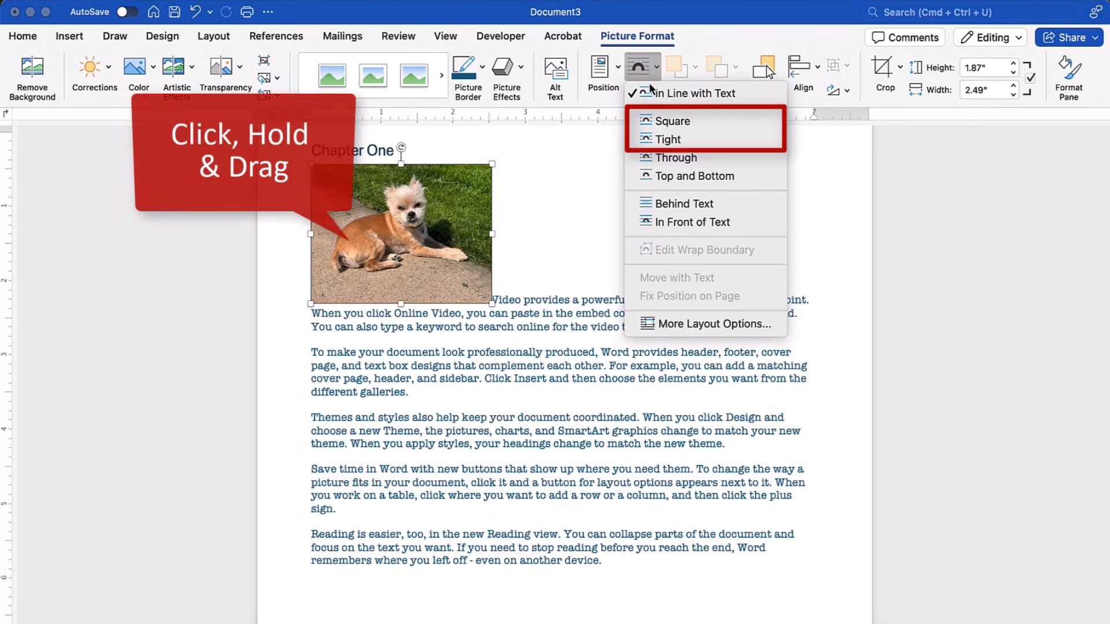
left_click(657, 125)
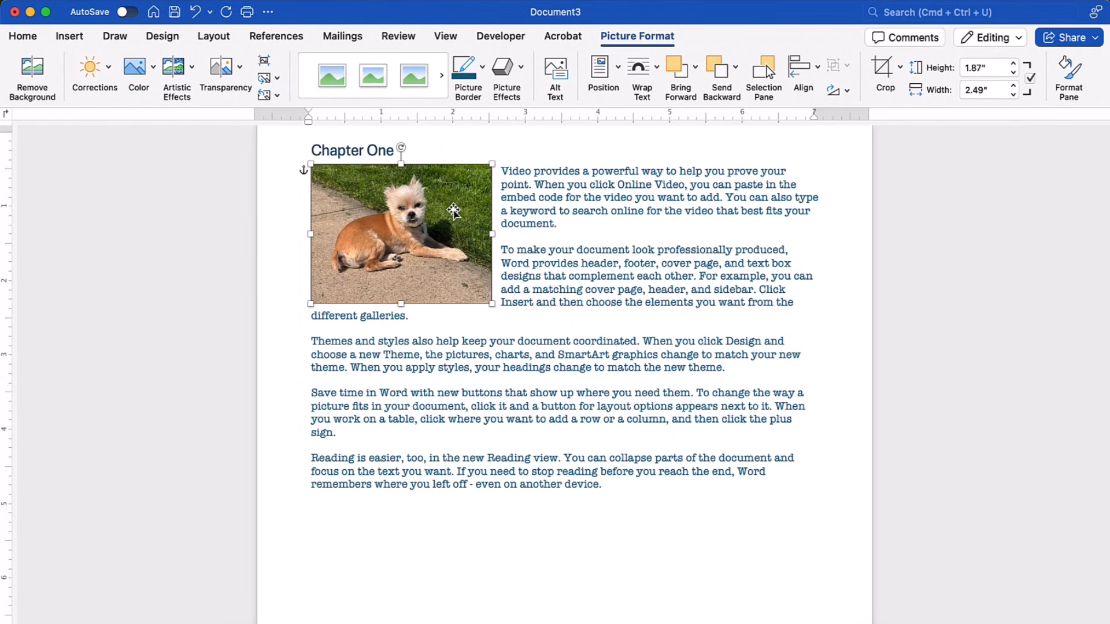
left_click_drag(437, 217, 738, 223)
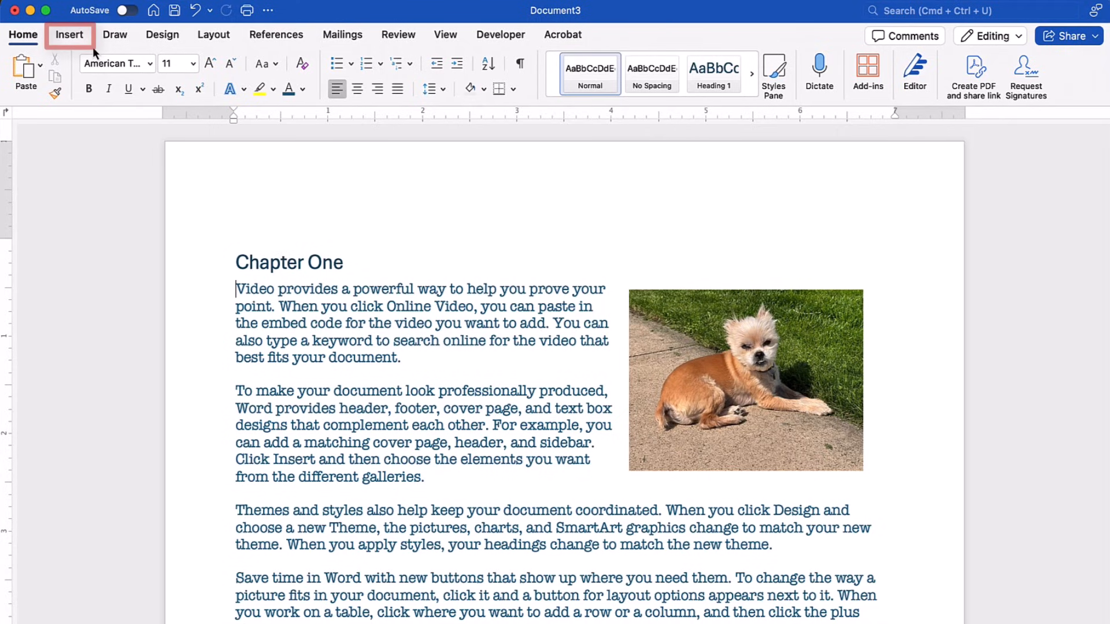
- Set up page numbers positioned at the top of the page (header) with center alignment
left_click(74, 37)
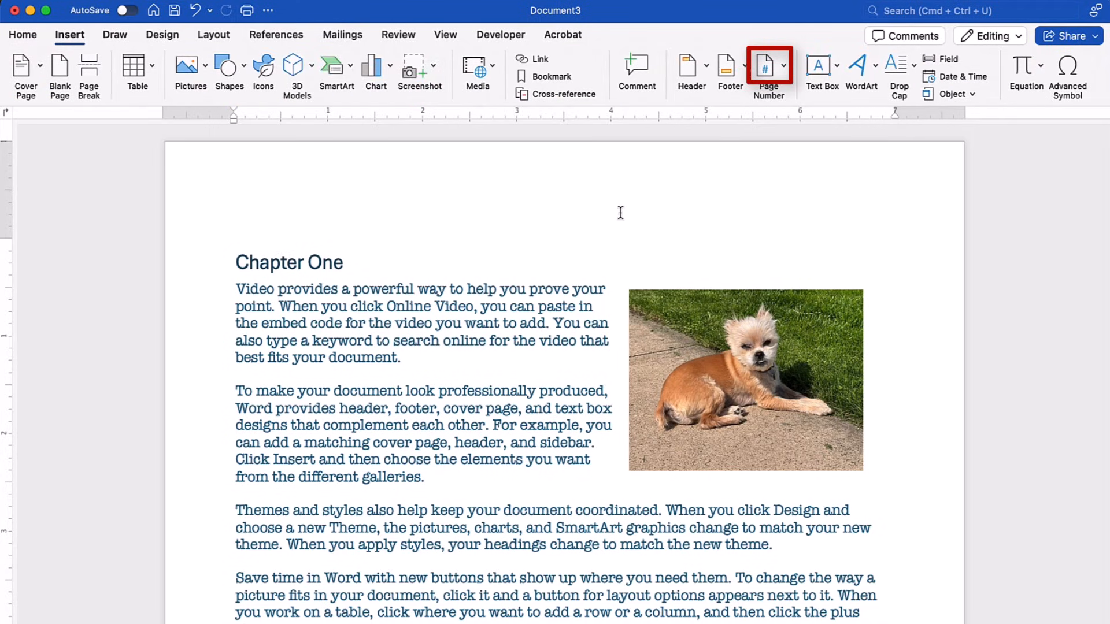
left_click(772, 84)
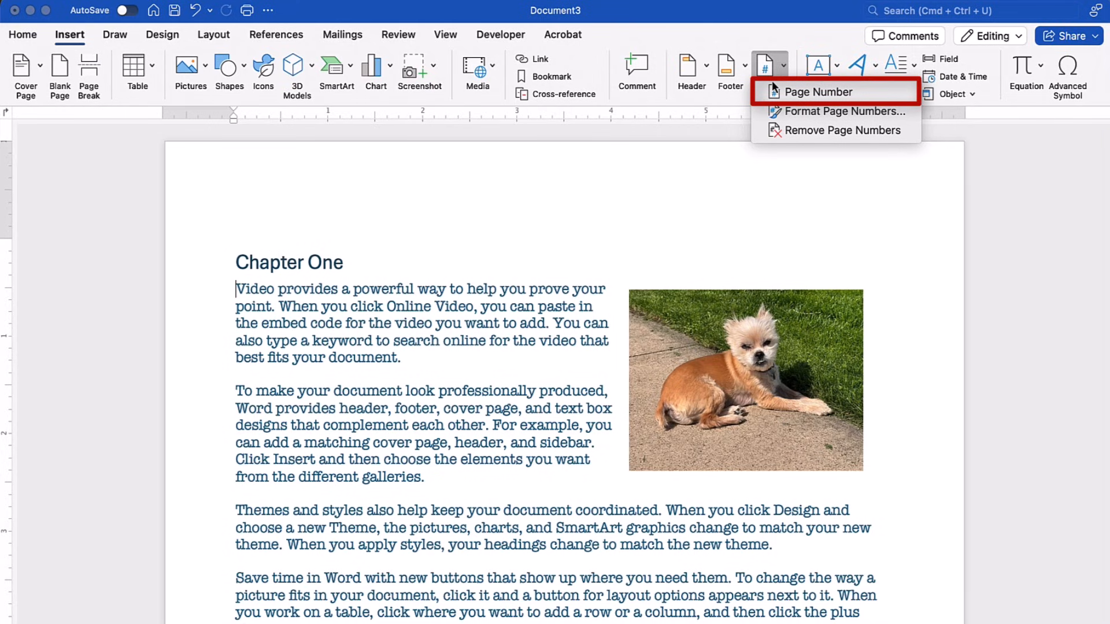
left_click(773, 91)
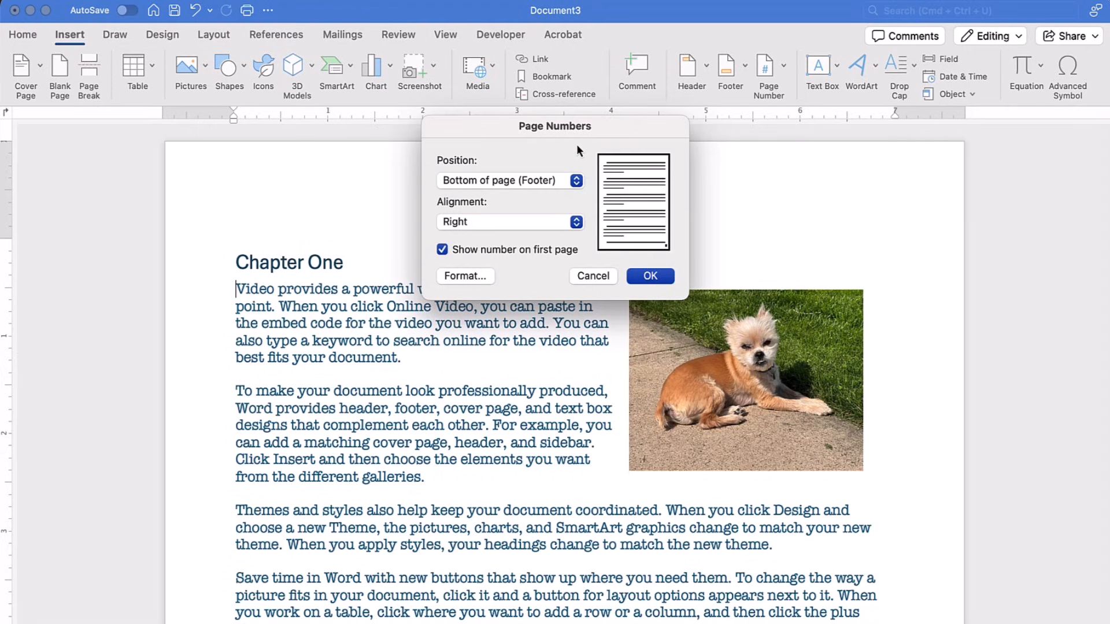
left_click(576, 181)
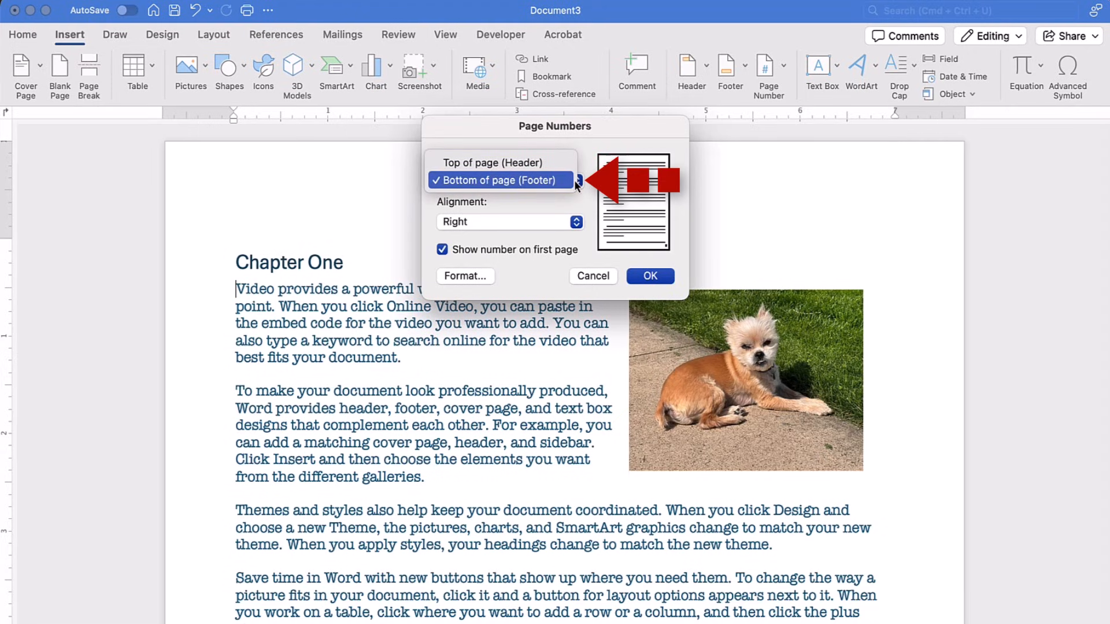
left_click(535, 164)
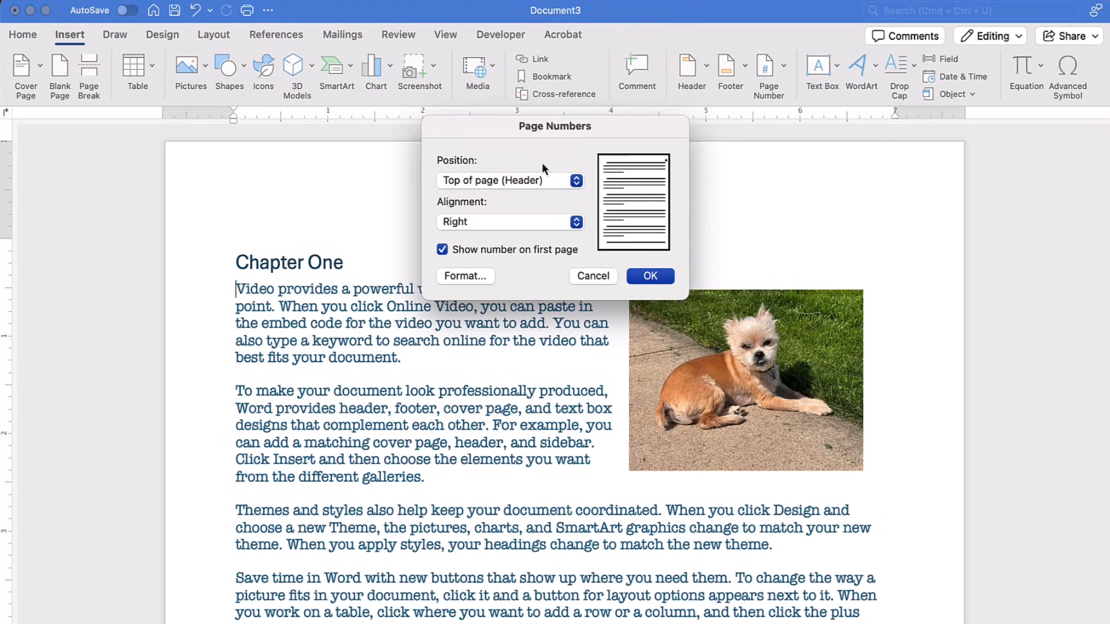
left_click(577, 222)
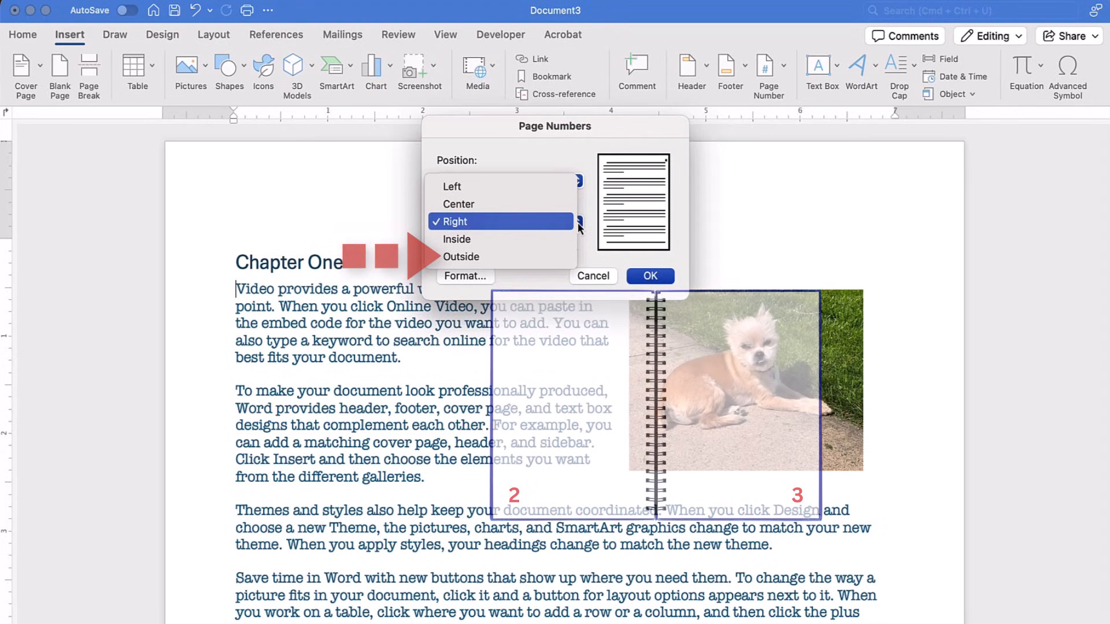
left_click(522, 209)
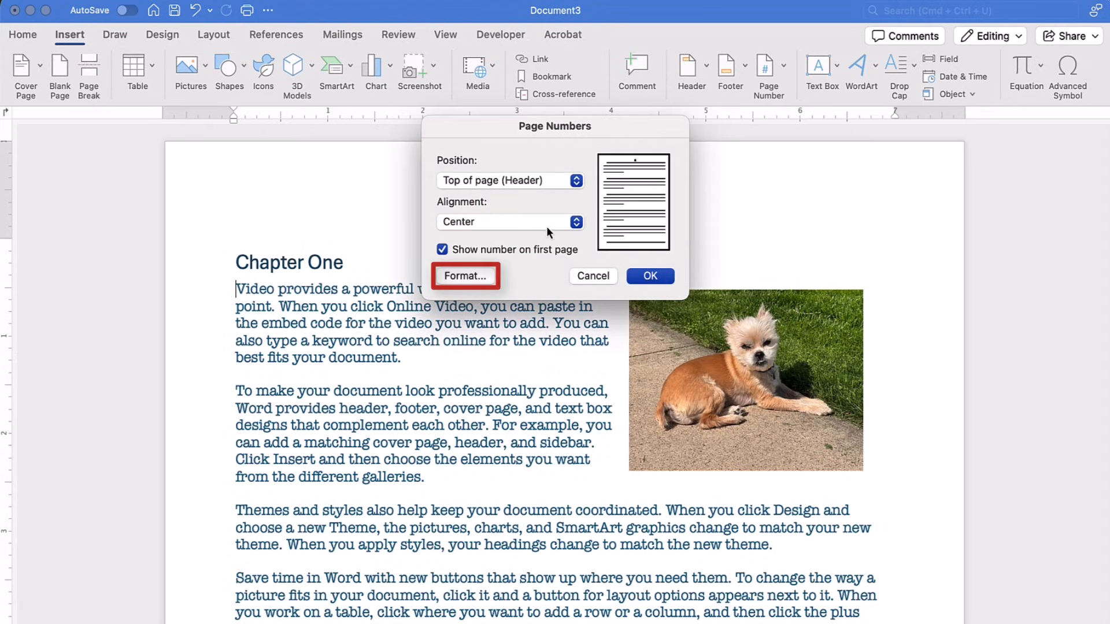
- Set the page number format to "- 1 -, - 2 -, - 3 -, ..." and insert the page numbers
left_click(462, 285)
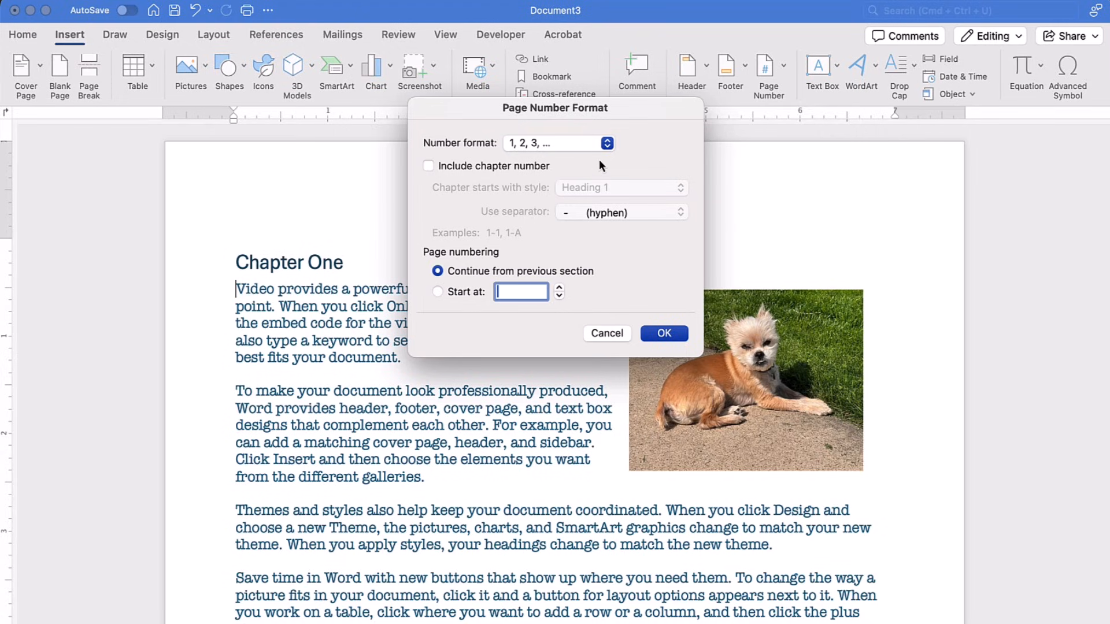
left_click(605, 143)
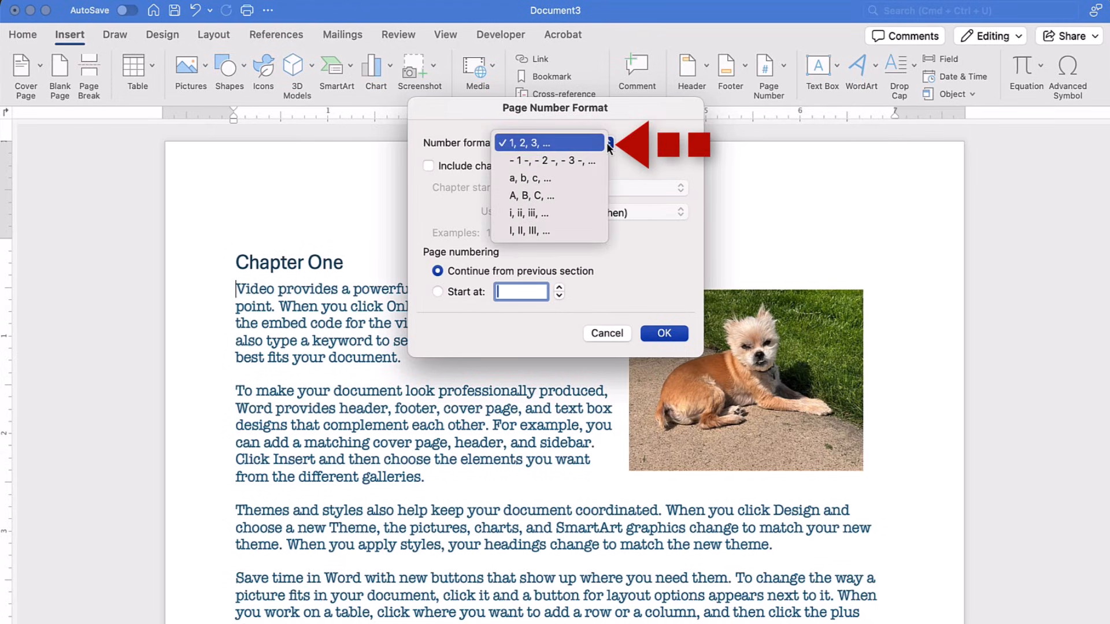
left_click(593, 161)
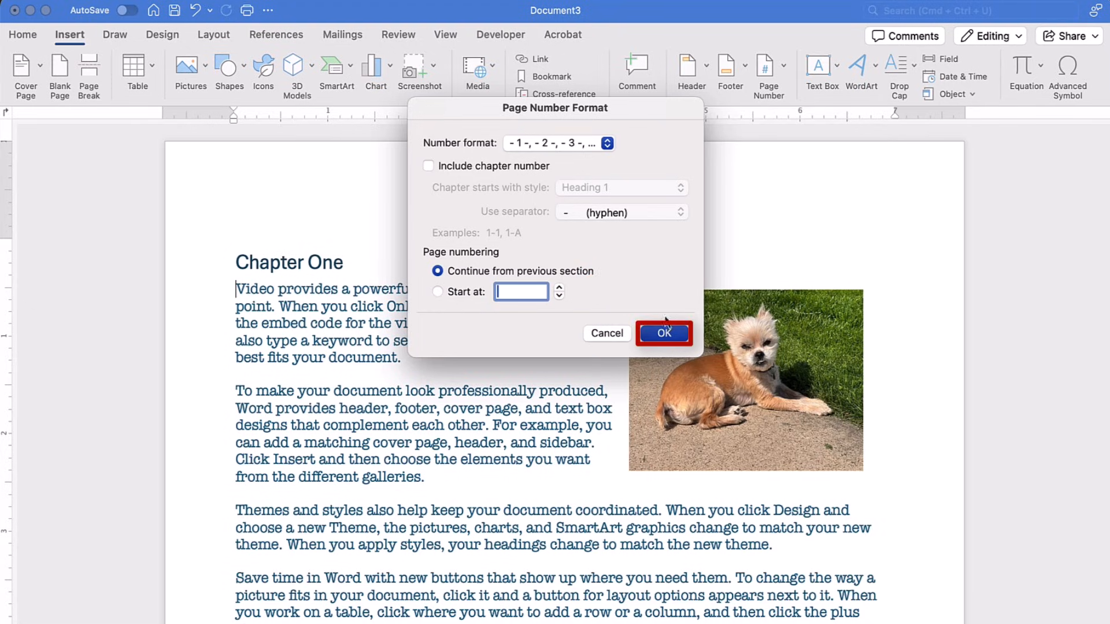
left_click(663, 334)
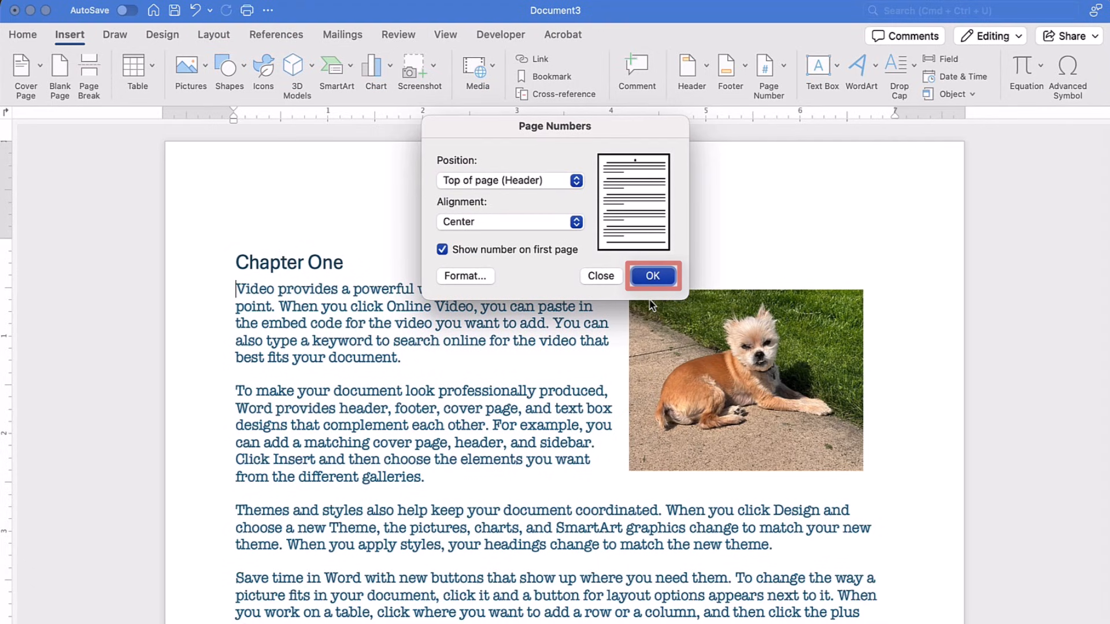
left_click(651, 279)
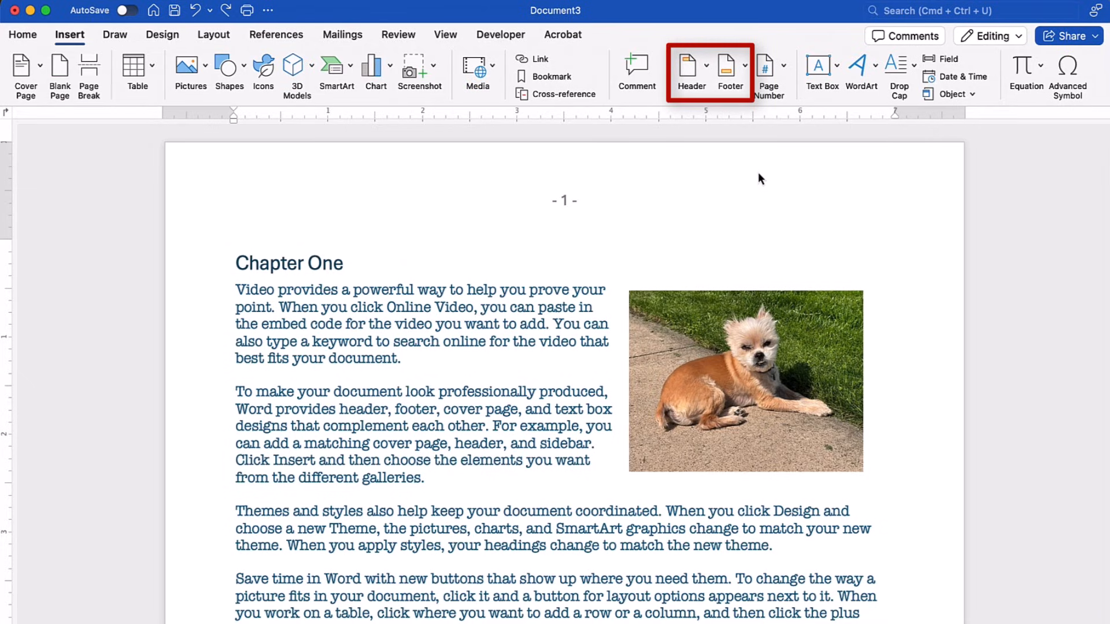
- Add a footer from the built-in Blank design with the text "Great Book" and return to the document body
left_click(728, 95)
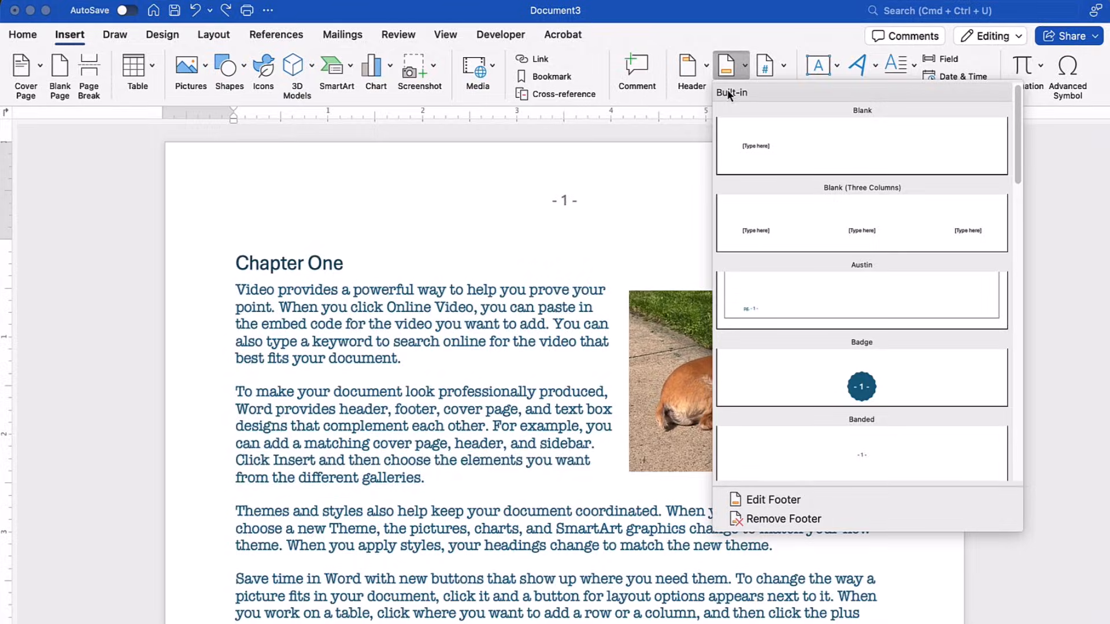
left_click(745, 144)
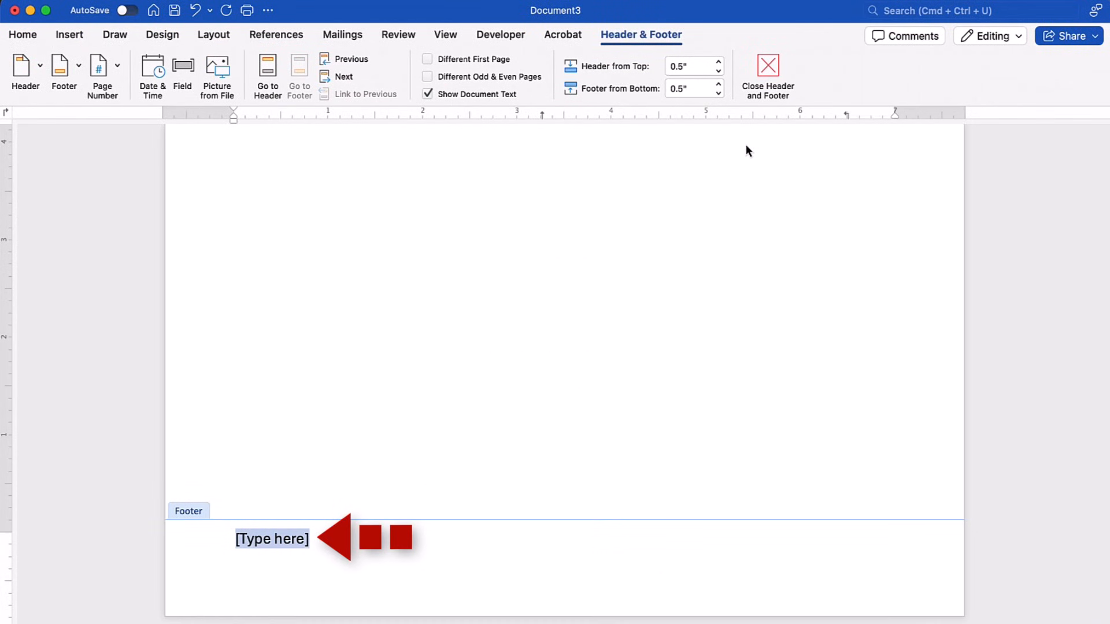
type("Grea")
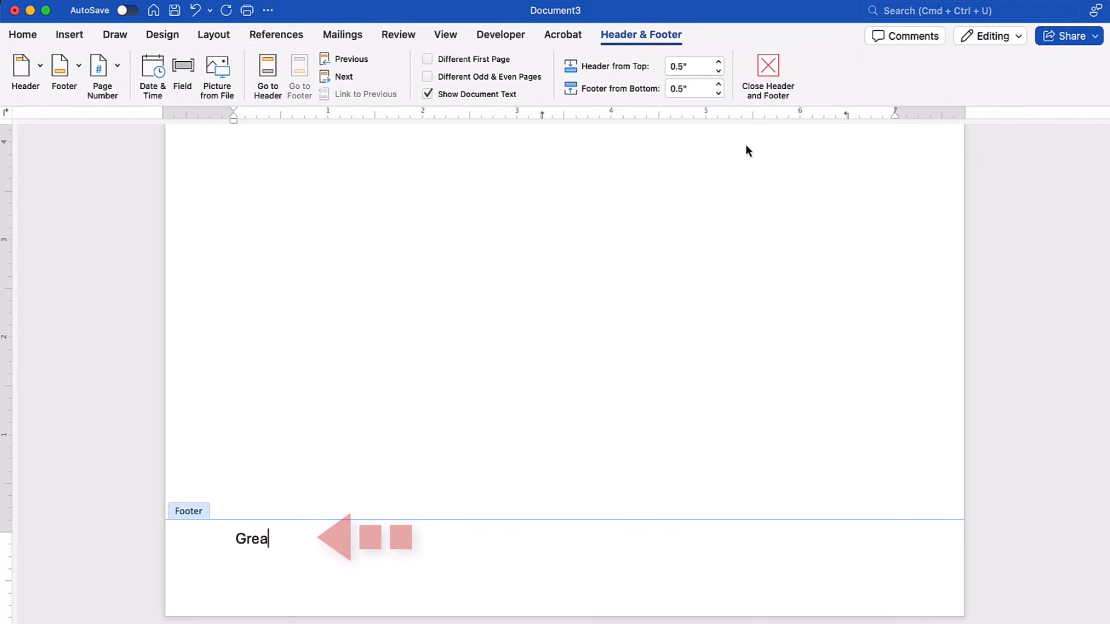
type("t Book")
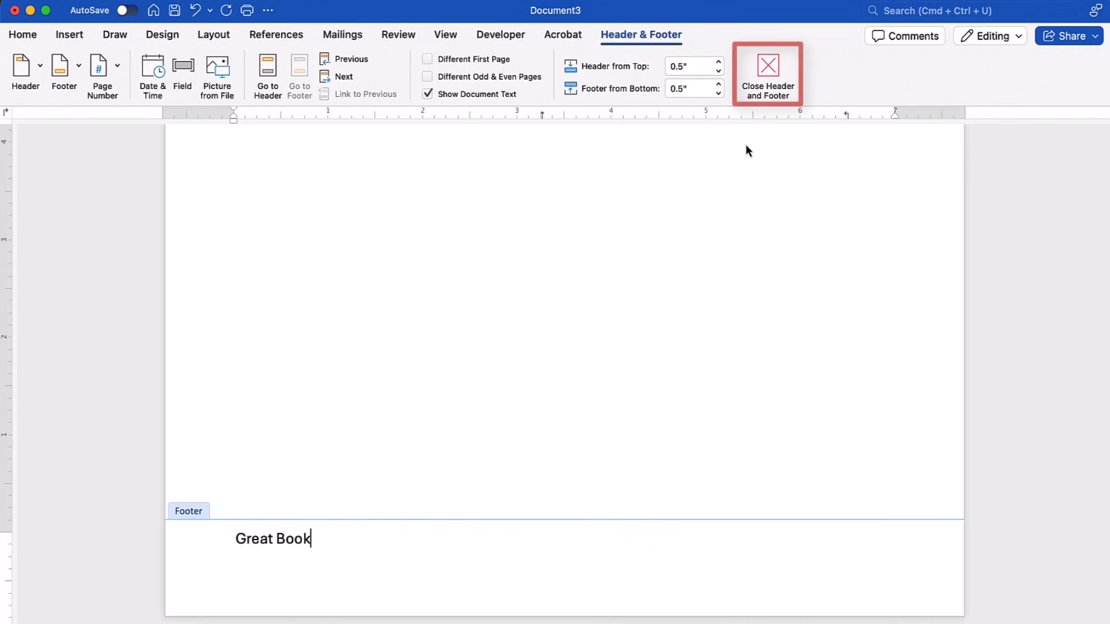
left_click(773, 71)
scroll(1075, 255, "down", 10)
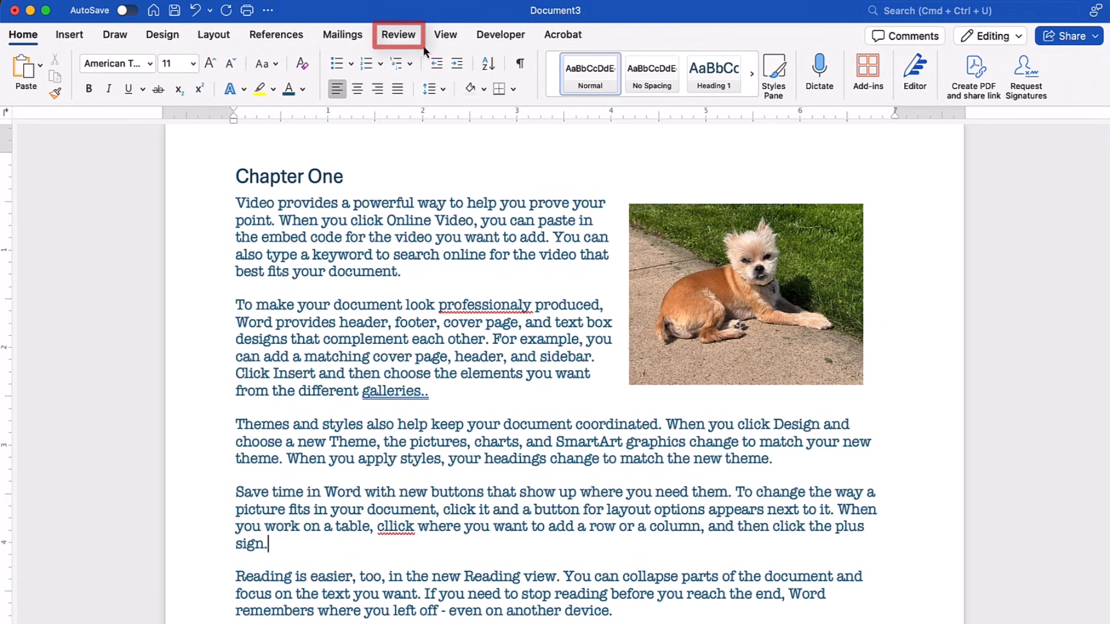
- Run the Editor check, correct the misspelled "professionaly" to "professionally", and close the Editor
left_click(409, 40)
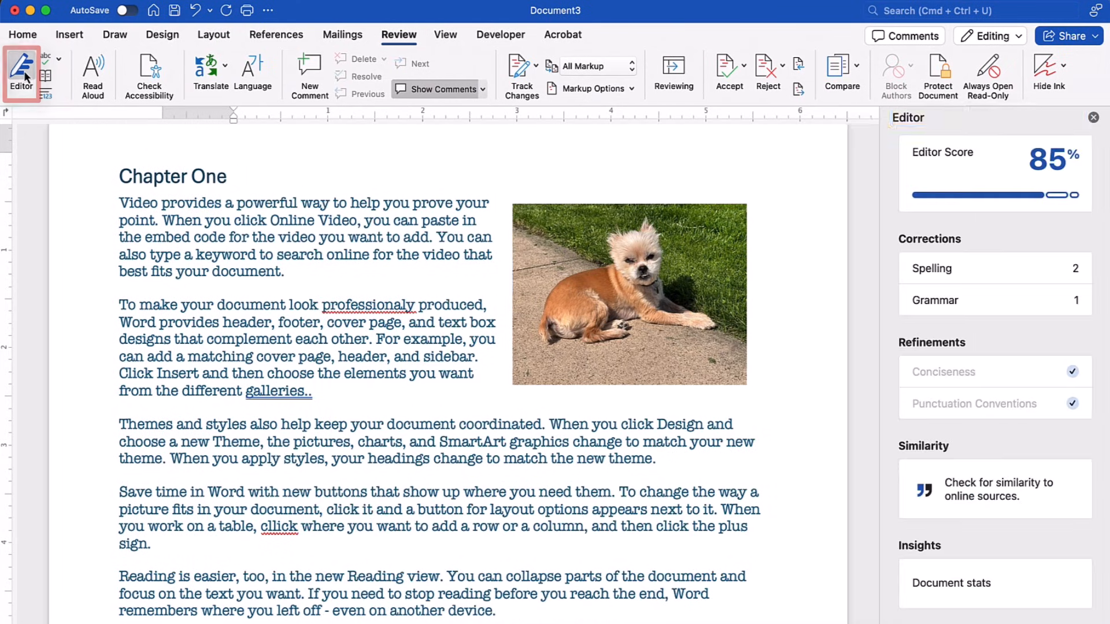
left_click(25, 76)
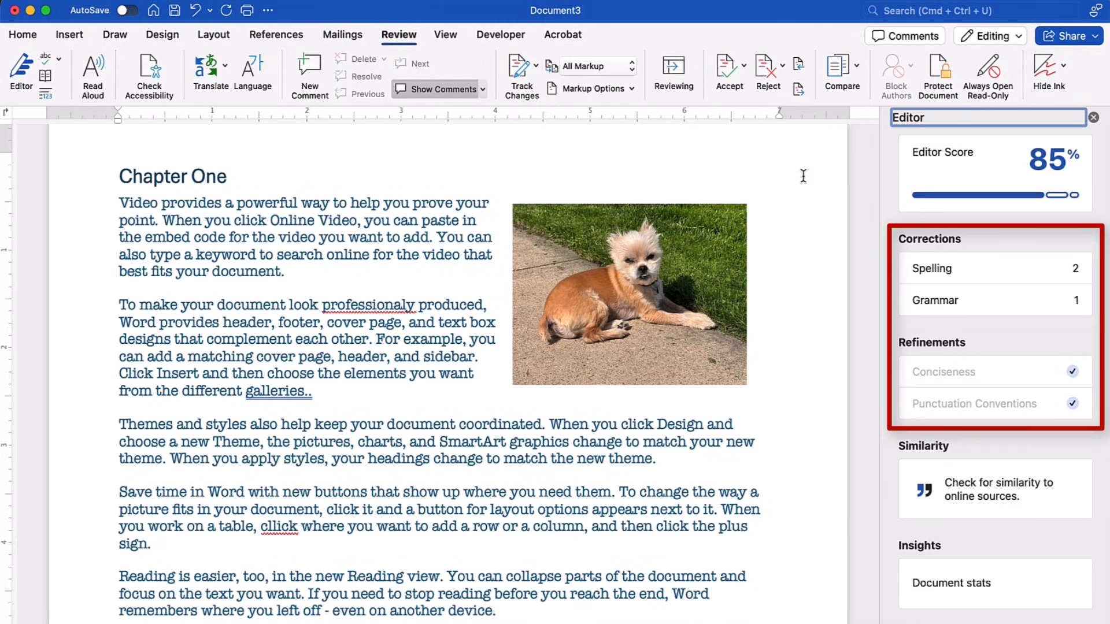
left_click(921, 267)
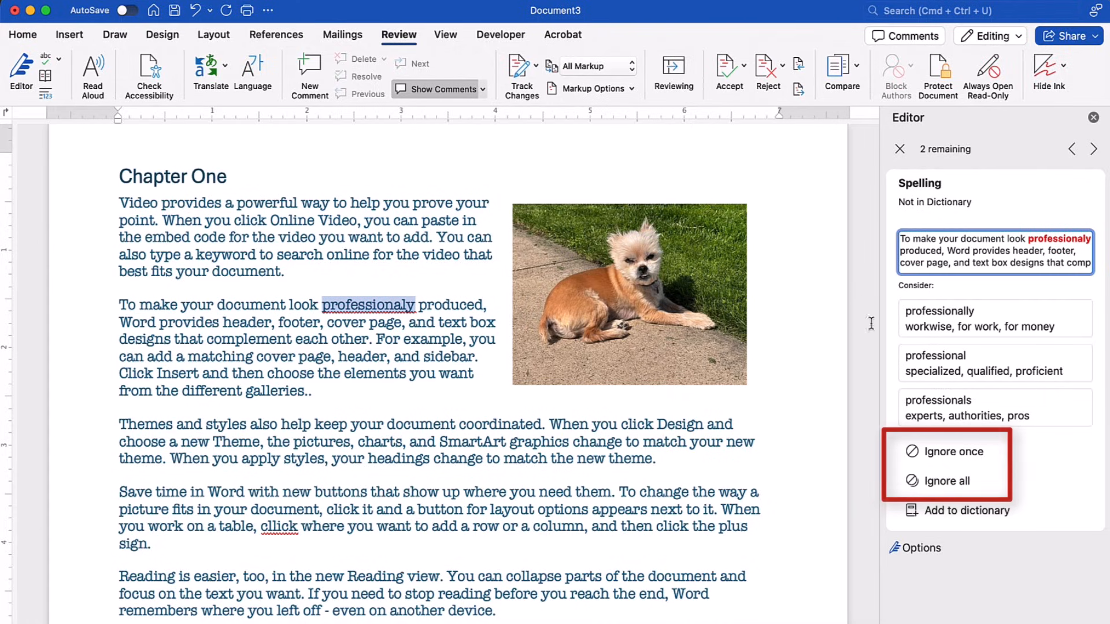
left_click(949, 325)
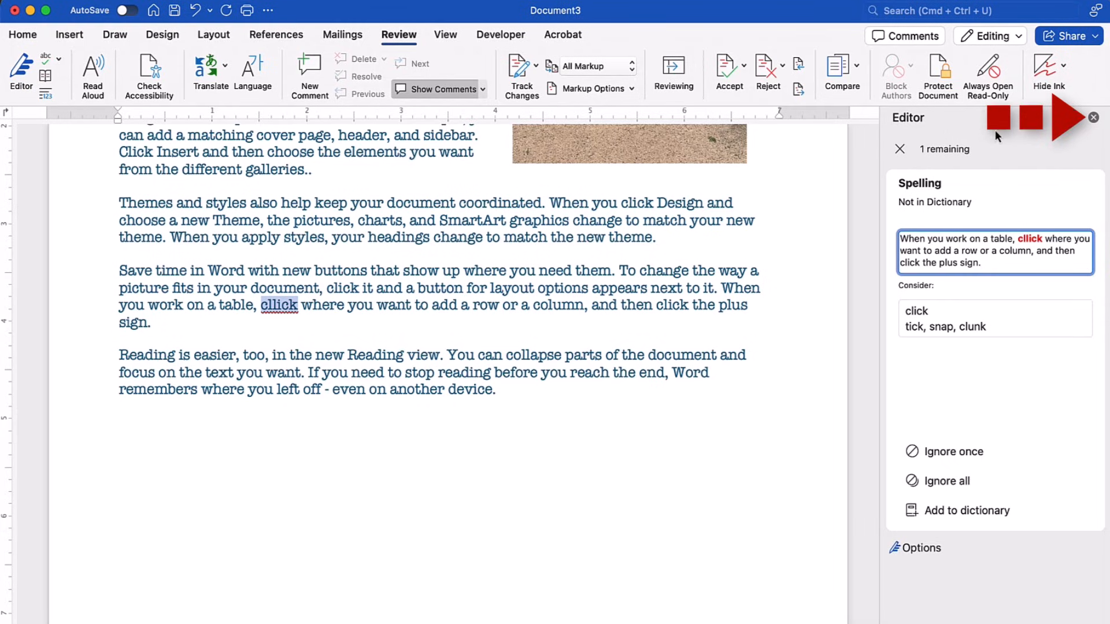
left_click(1093, 117)
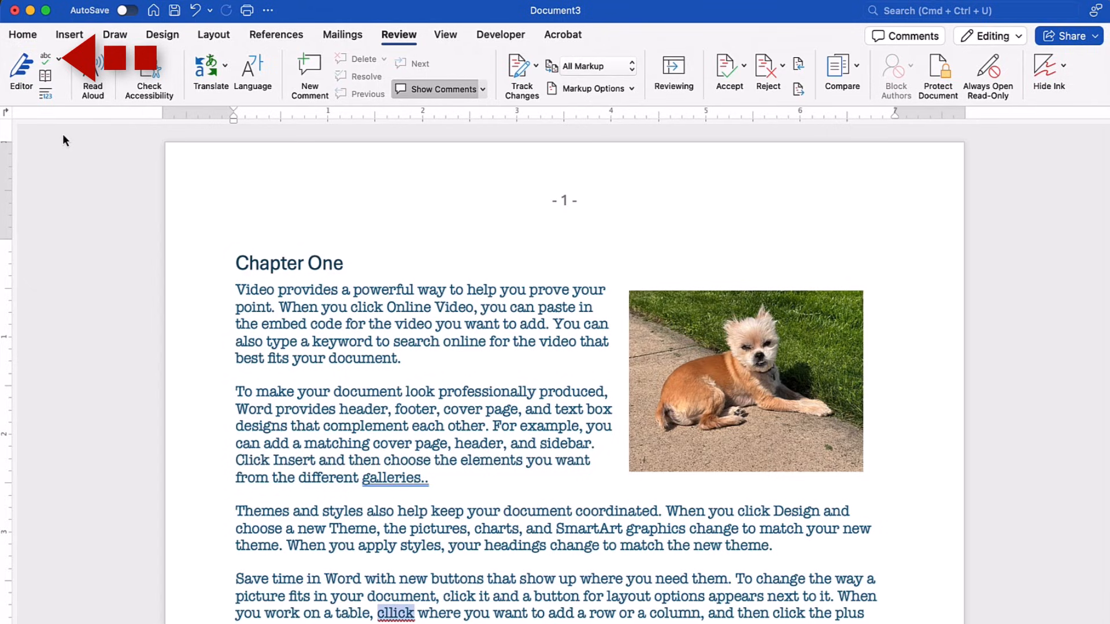
left_click(59, 61)
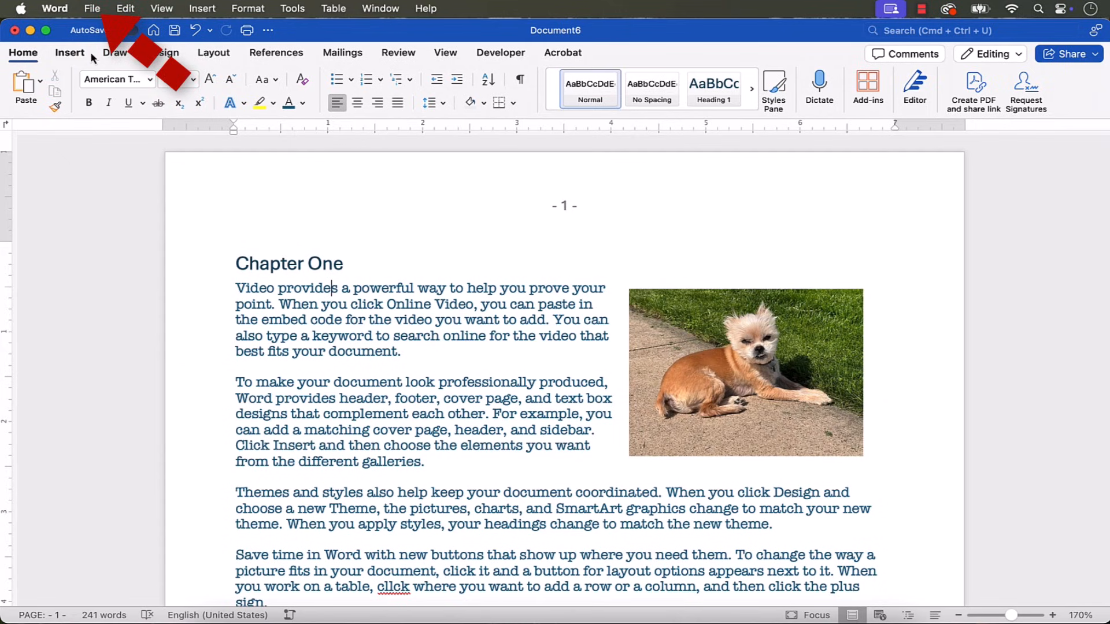
- Save the document to the Desktop as "Chapter One" in Word Document (.docx) format
left_click(92, 14)
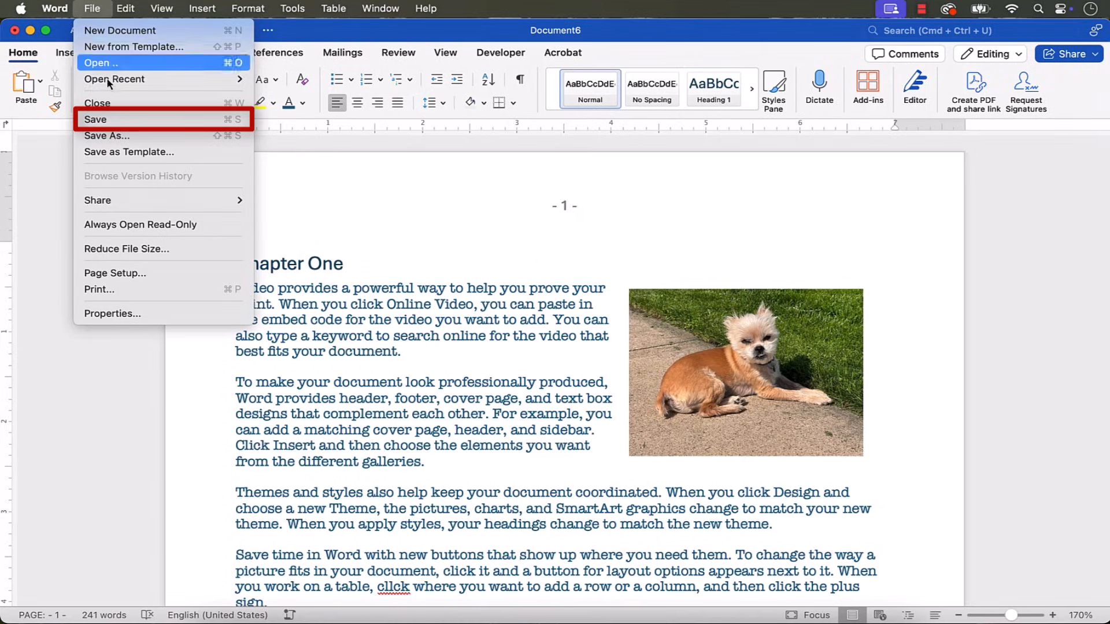
left_click(111, 118)
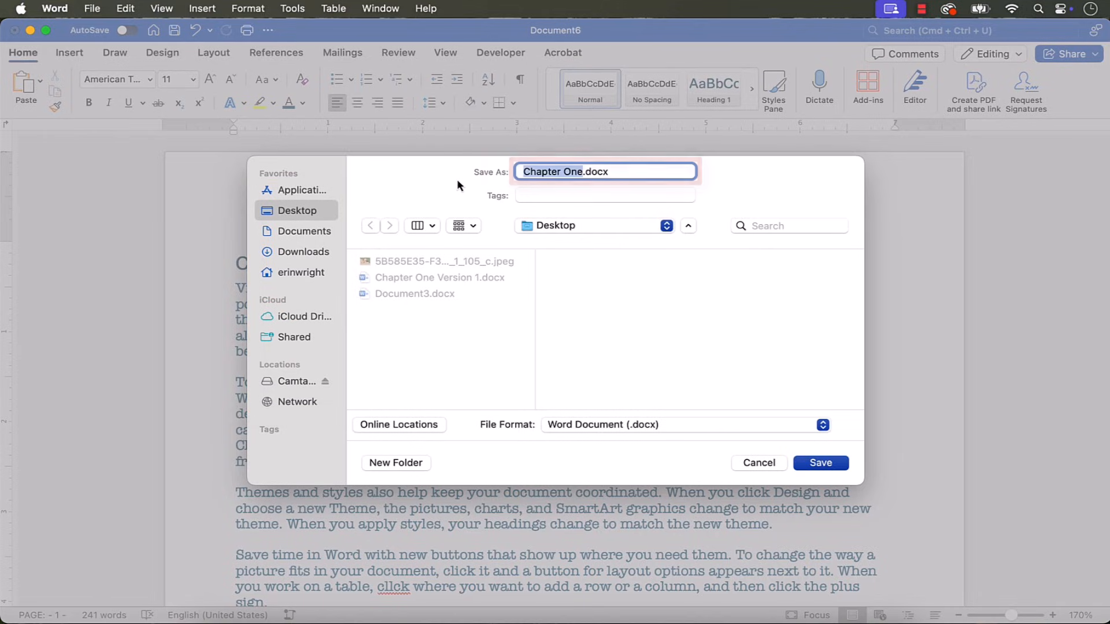
type("Chapter One")
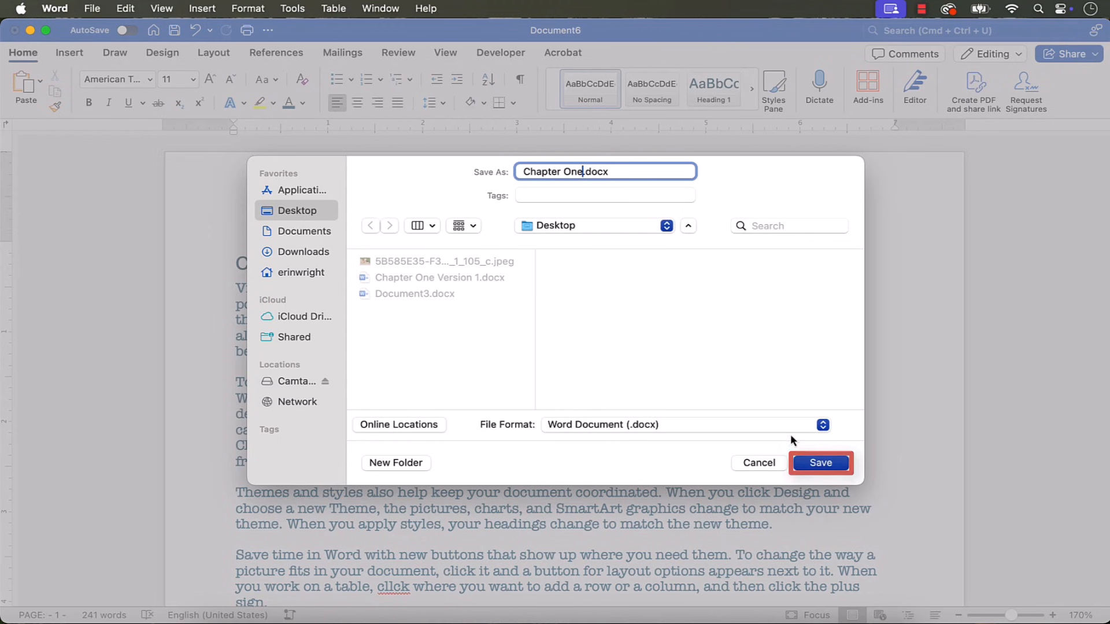
left_click(807, 462)
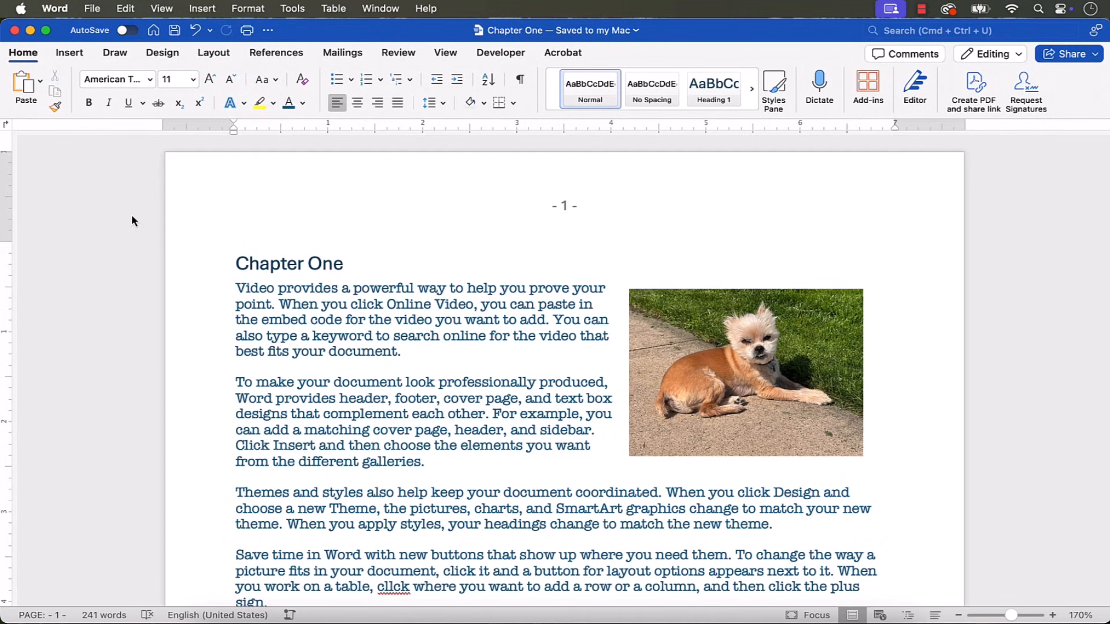
- Open the document's print settings and select the number of copies for editing
scroll(130, 214, "down", 1)
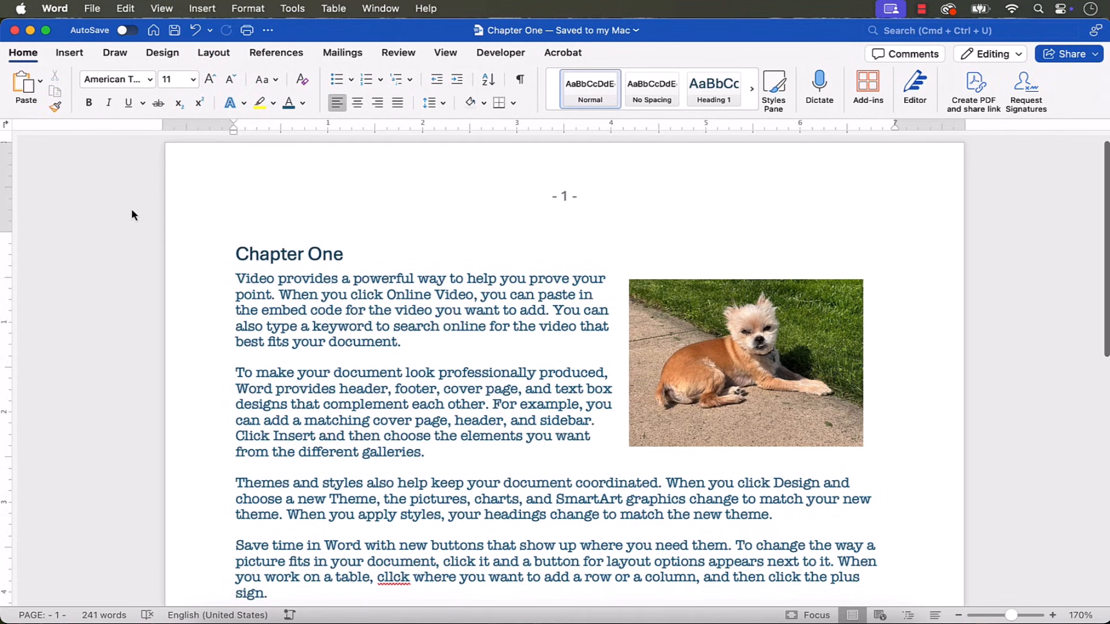
left_click(91, 8)
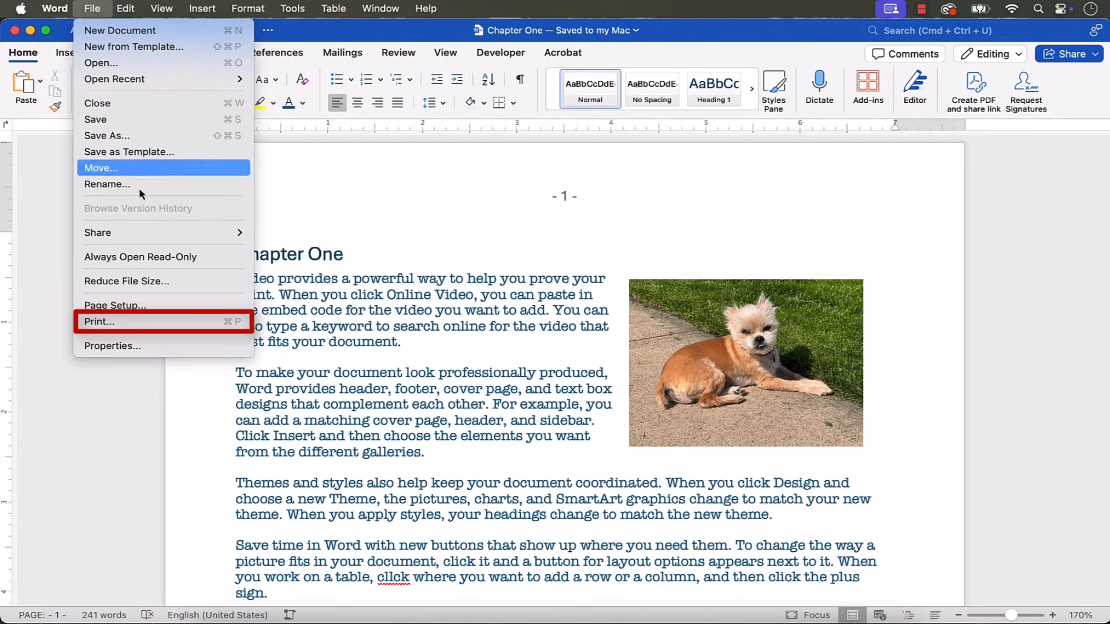
left_click(128, 319)
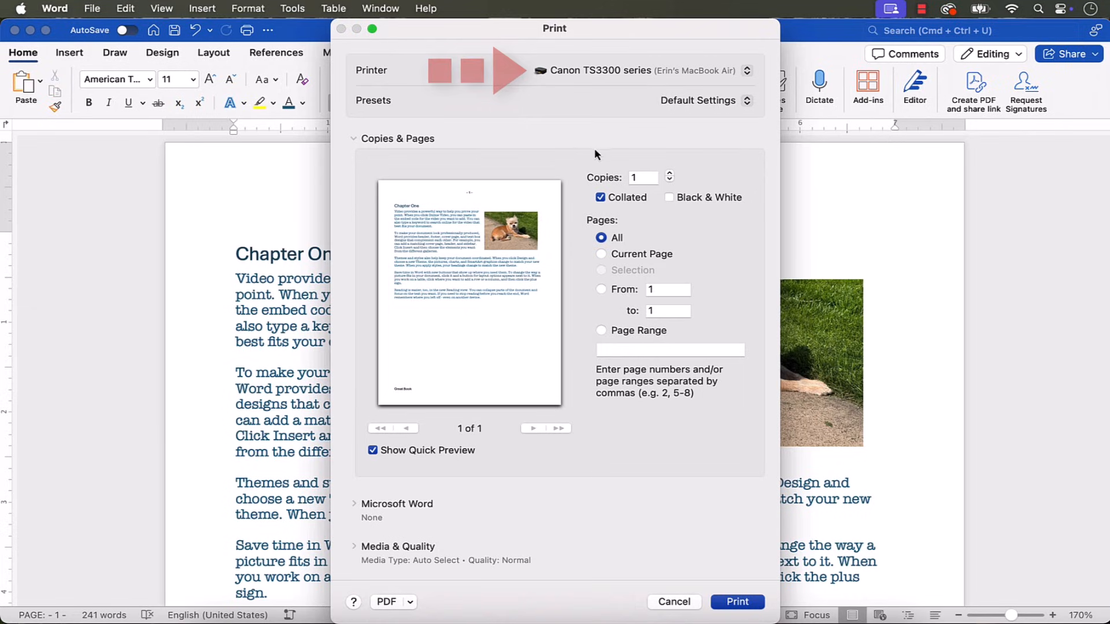
double_click(644, 177)
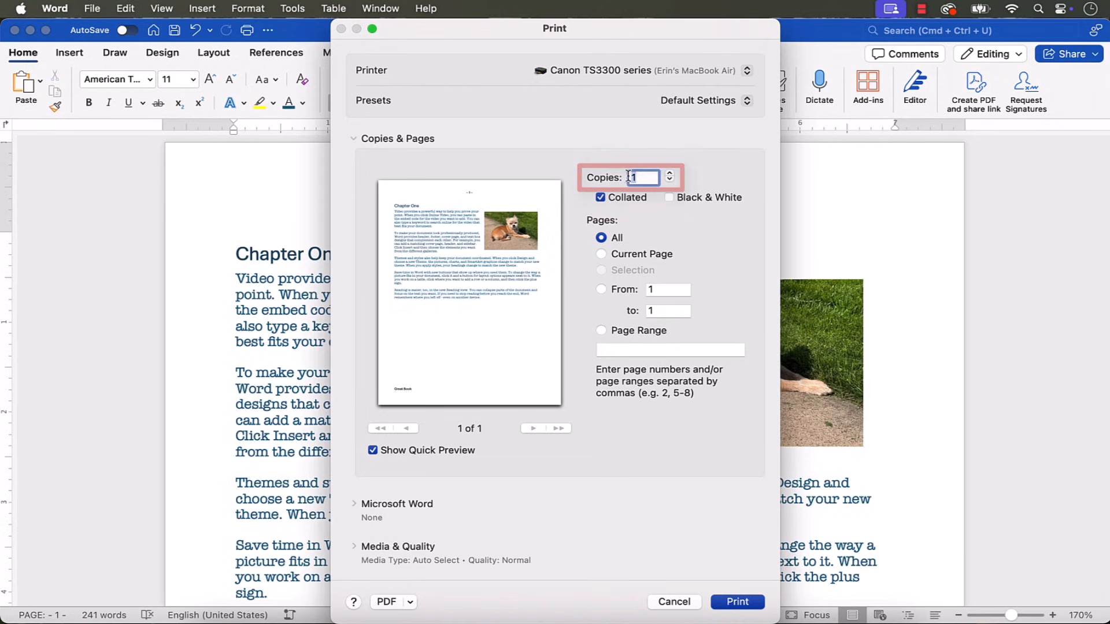